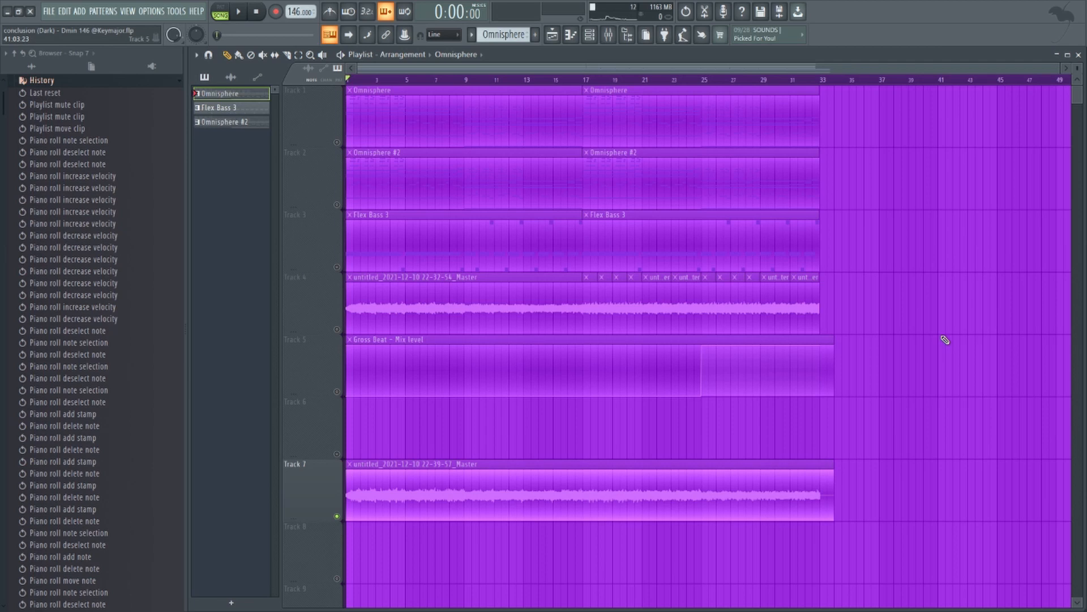
Open the Omnisphere pattern from the playlist, inspect its synth patch, and play its notes in the piano roll
click(478, 55)
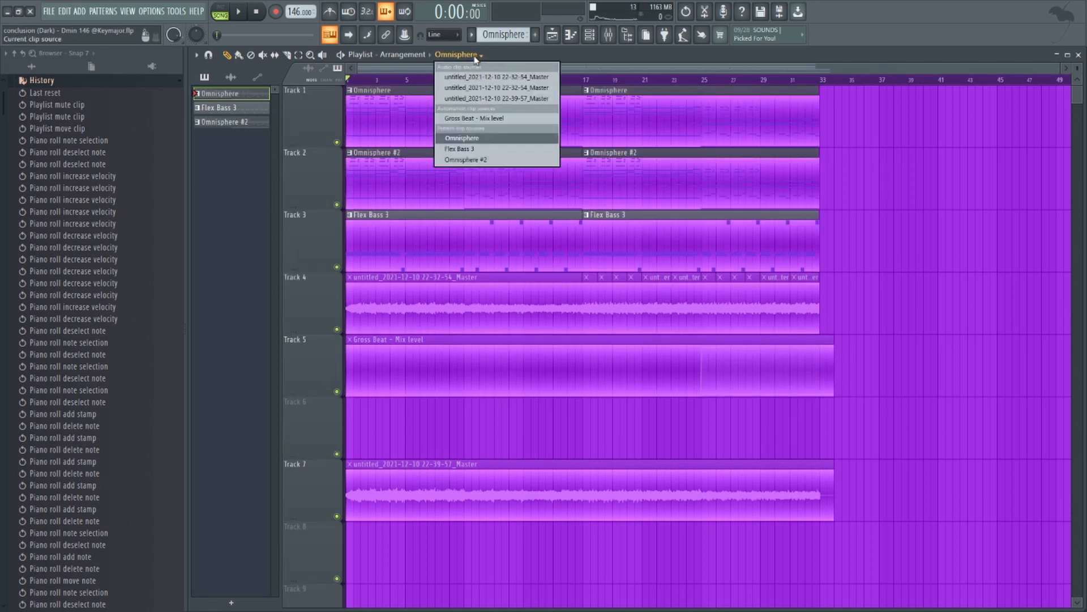
click(482, 138)
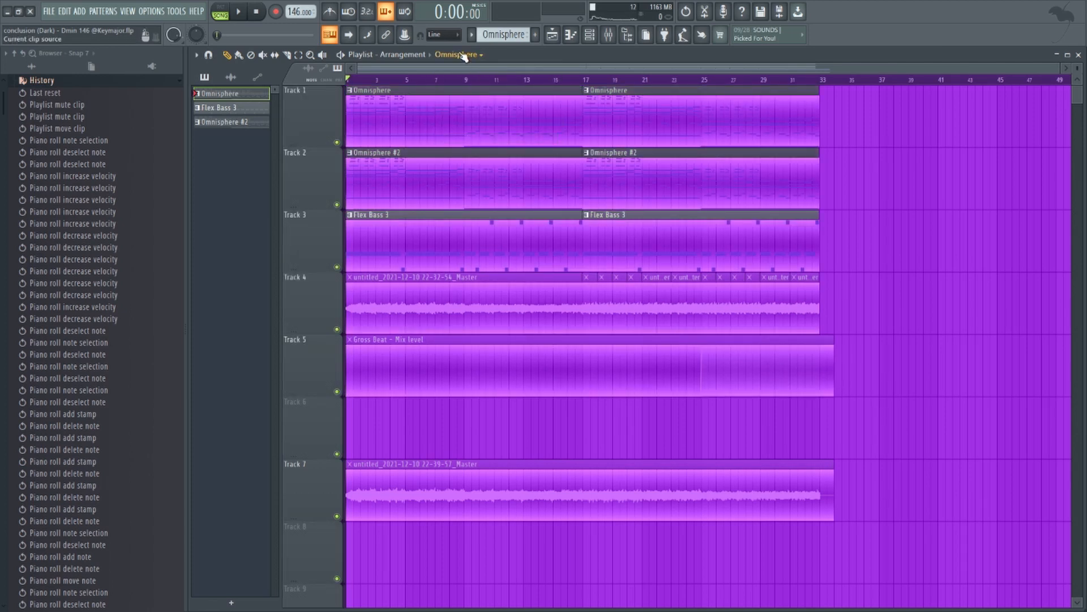
click(463, 55)
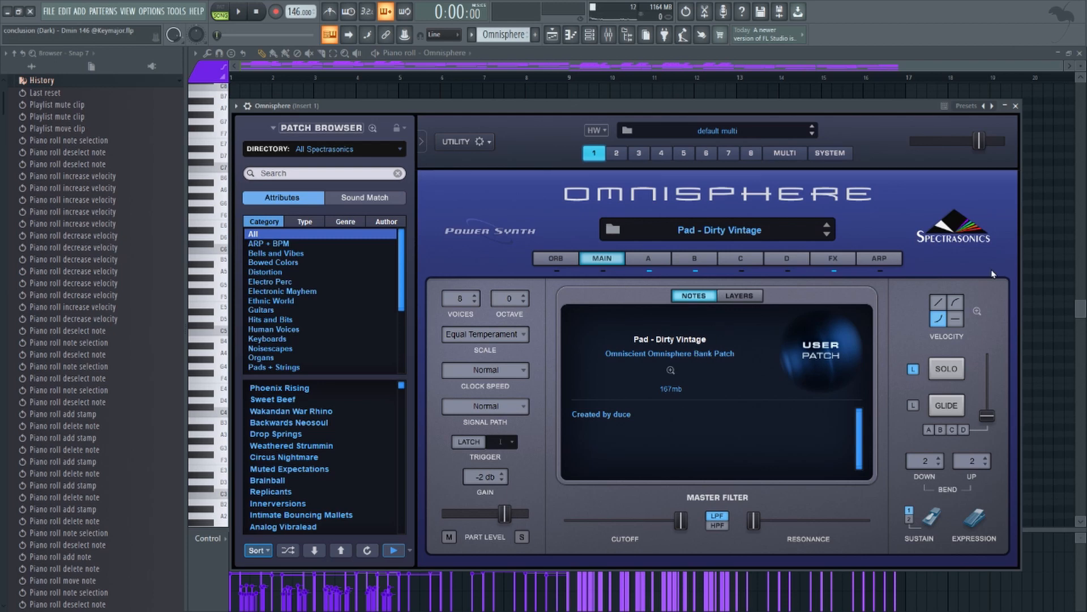
right_click(1030, 225)
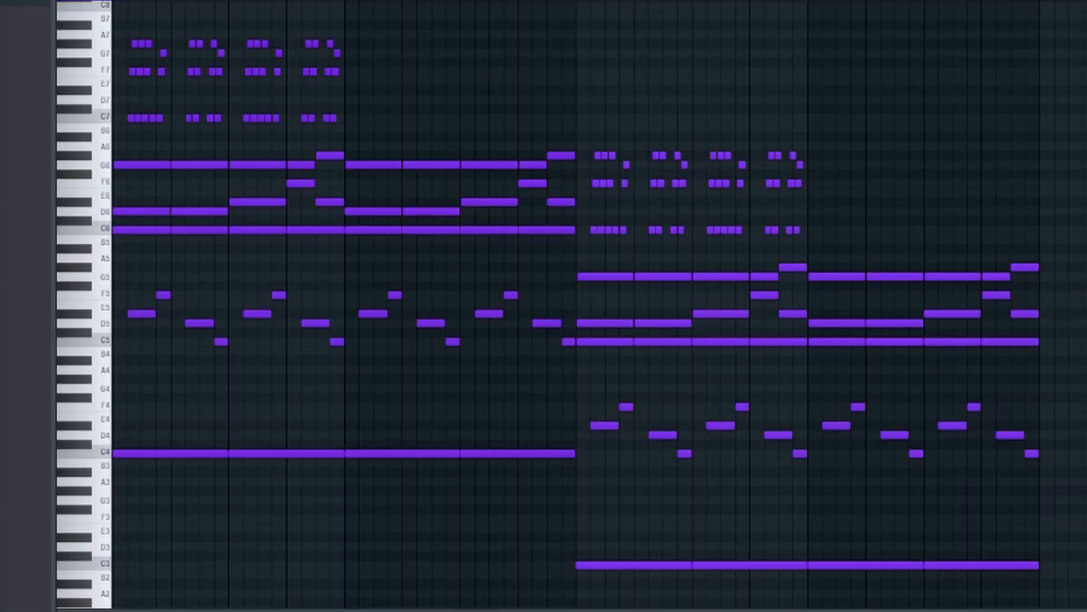
key(space)
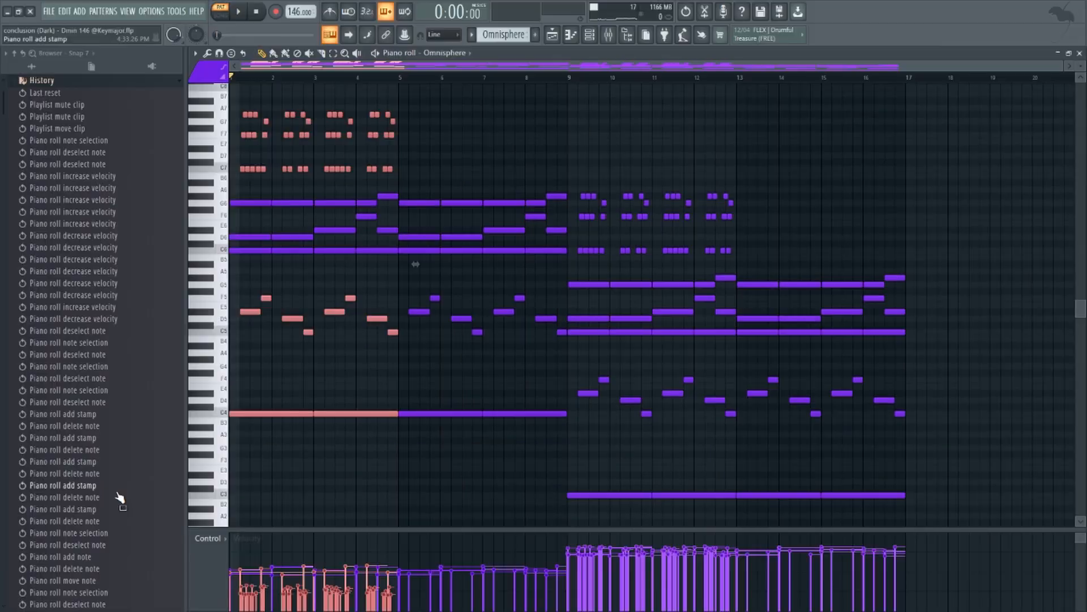
Delete the selected high notes, melody notes and C4 notes in bars 1 to 4, and play the remaining chords
key(Delete)
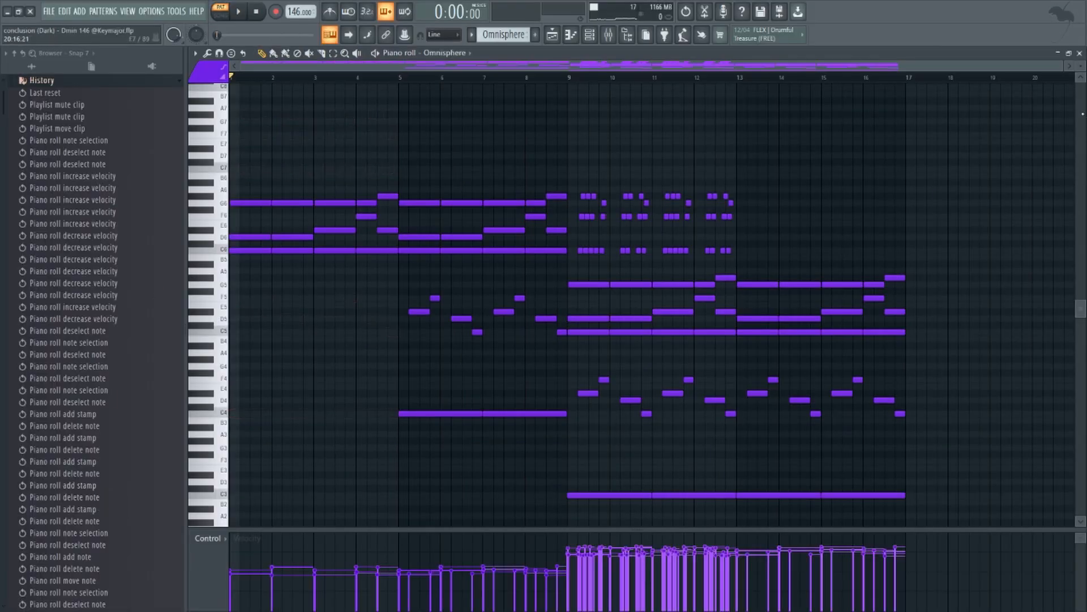
scroll(457, 225, up, 3)
scroll(457, 225, up, 3)
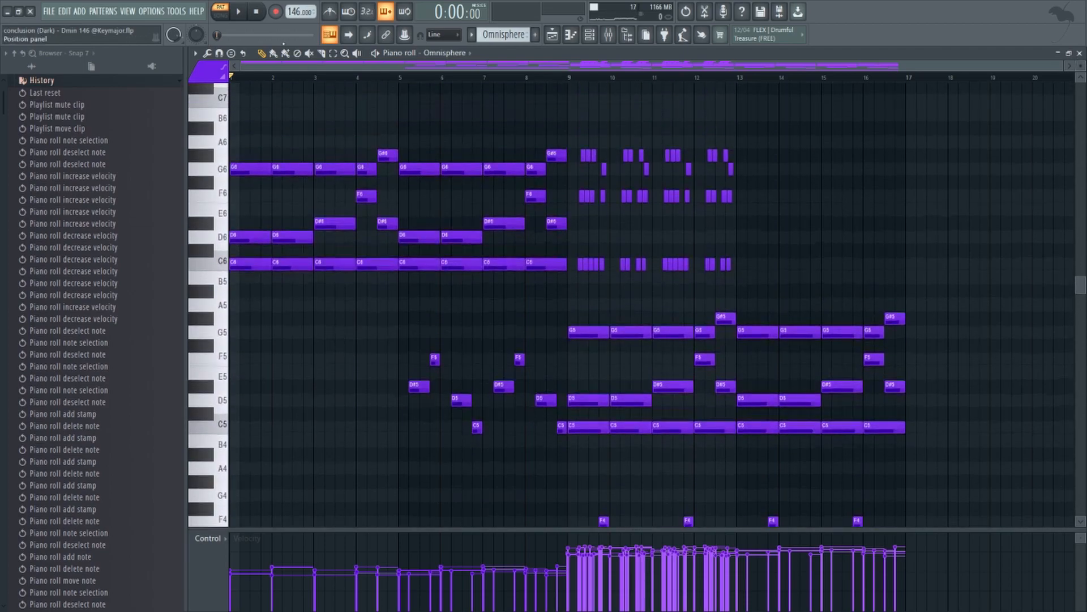
key(space)
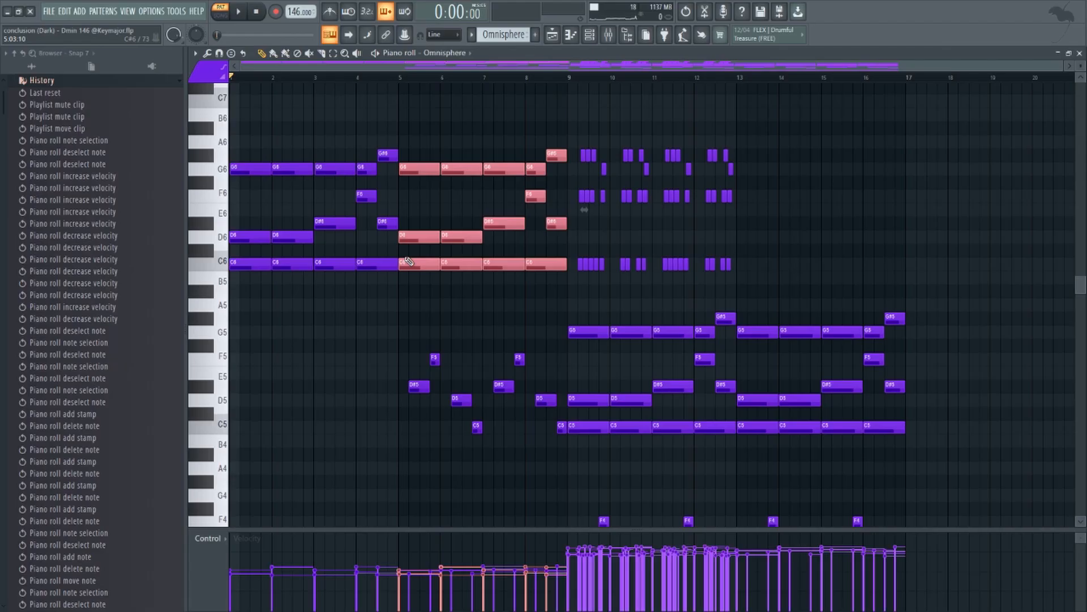
Select the sustained C6 notes in bars 1 to 4, transpose them down two octaves and glue them
click(408, 261)
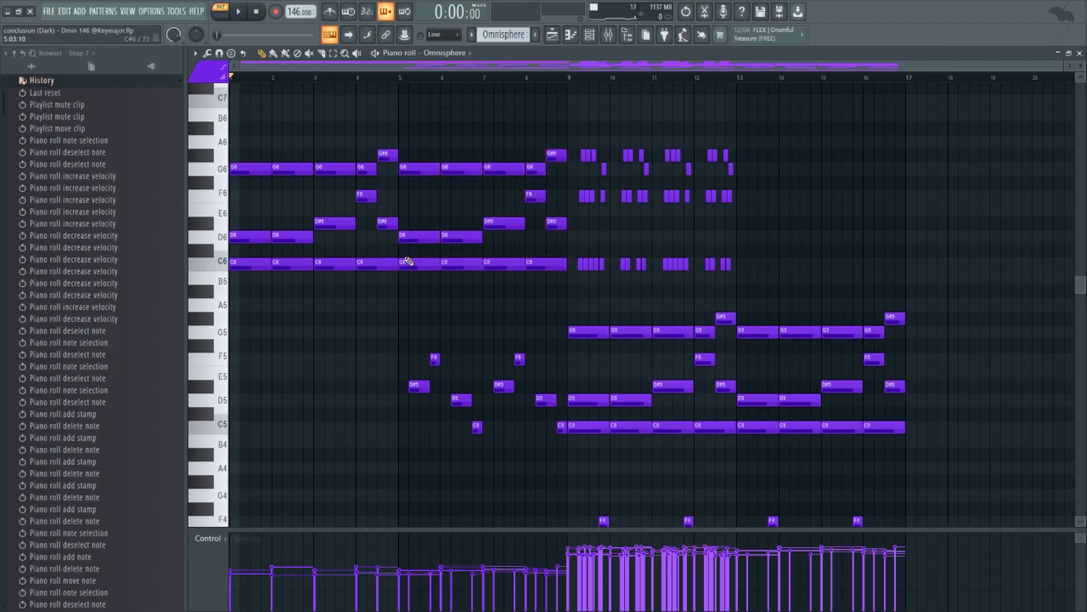
scroll(430, 122, down, 2)
drag(388, 214, 244, 247)
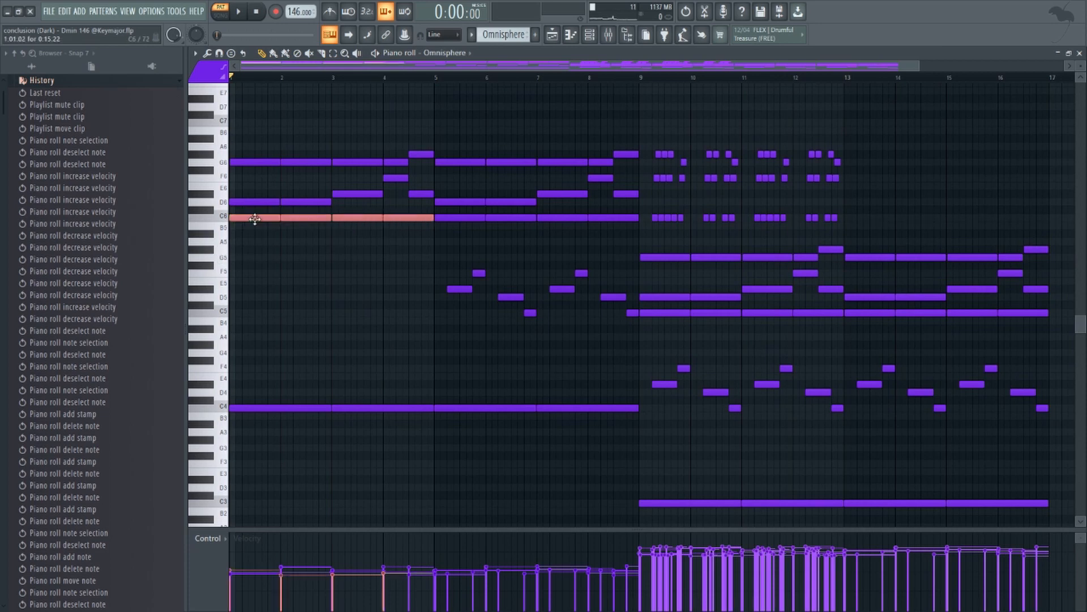
key(ctrl+Down)
key(ctrl+Down)
key(ctrl+g)
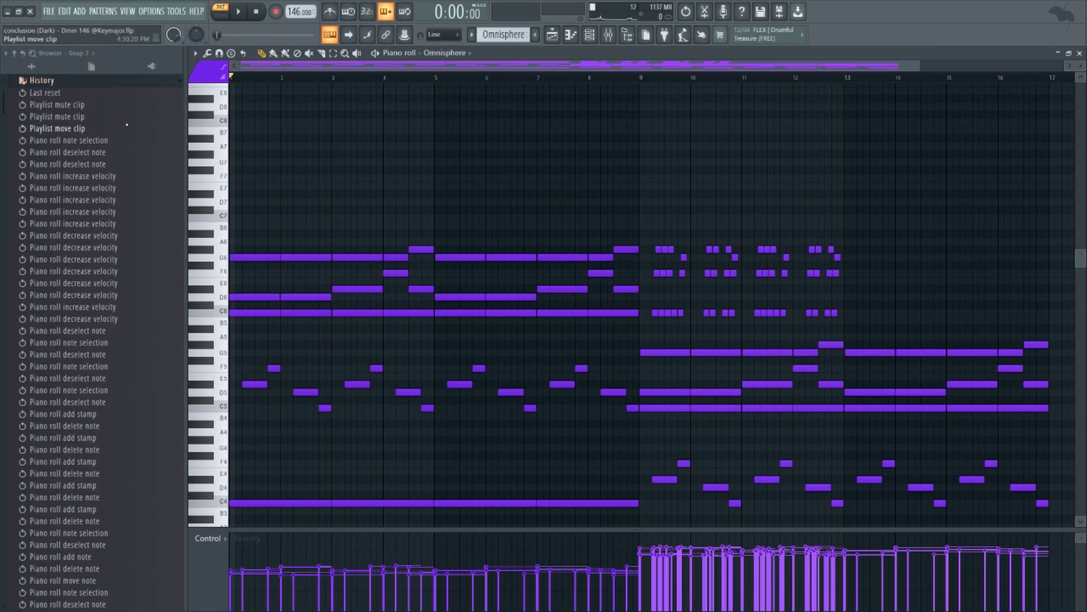
Play the melody notes in bars 1 to 4 and transpose them down one octave
scroll(402, 315, down, 2)
drag(435, 286, 229, 388)
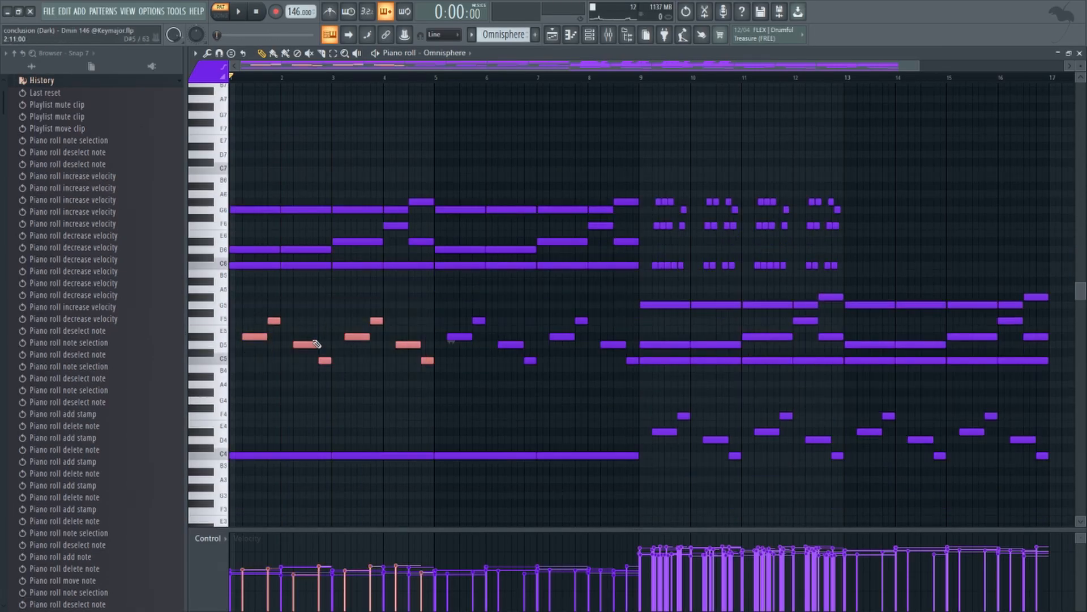
key(space)
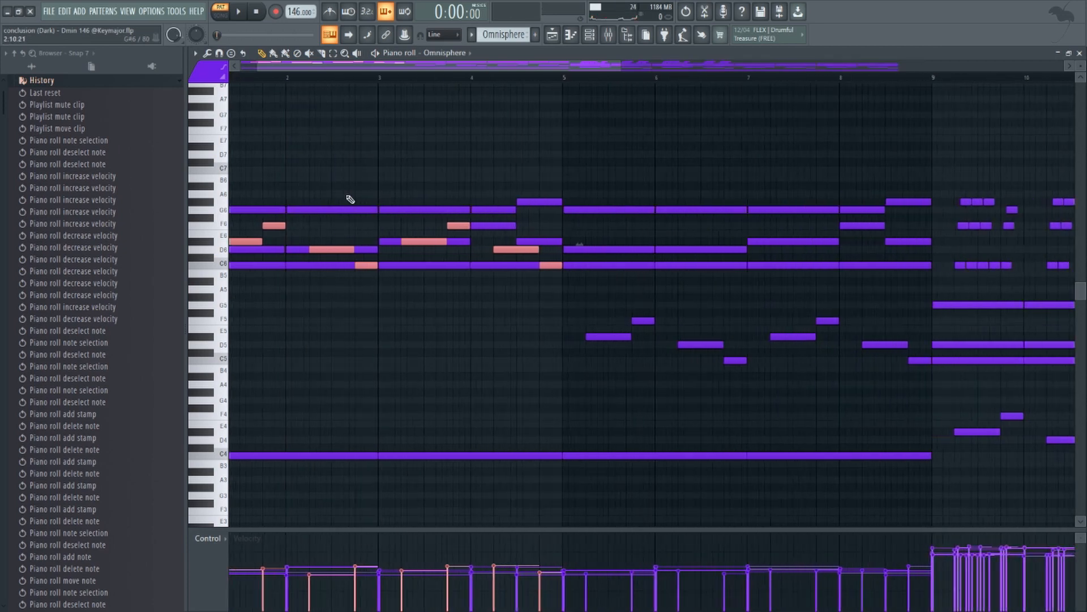
scroll(334, 211, up, 3)
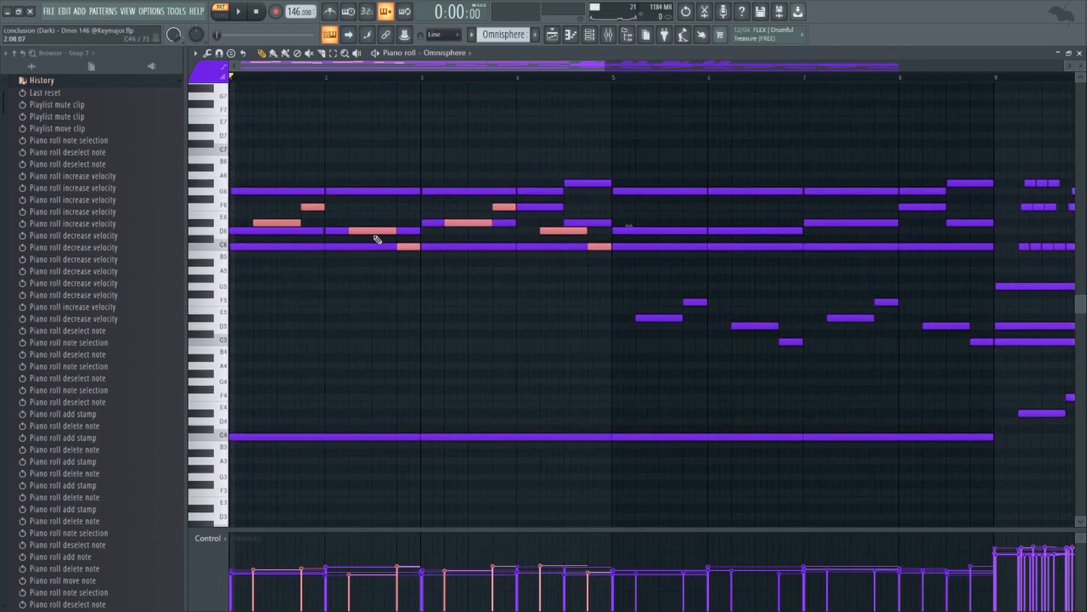
key(ctrl+Down)
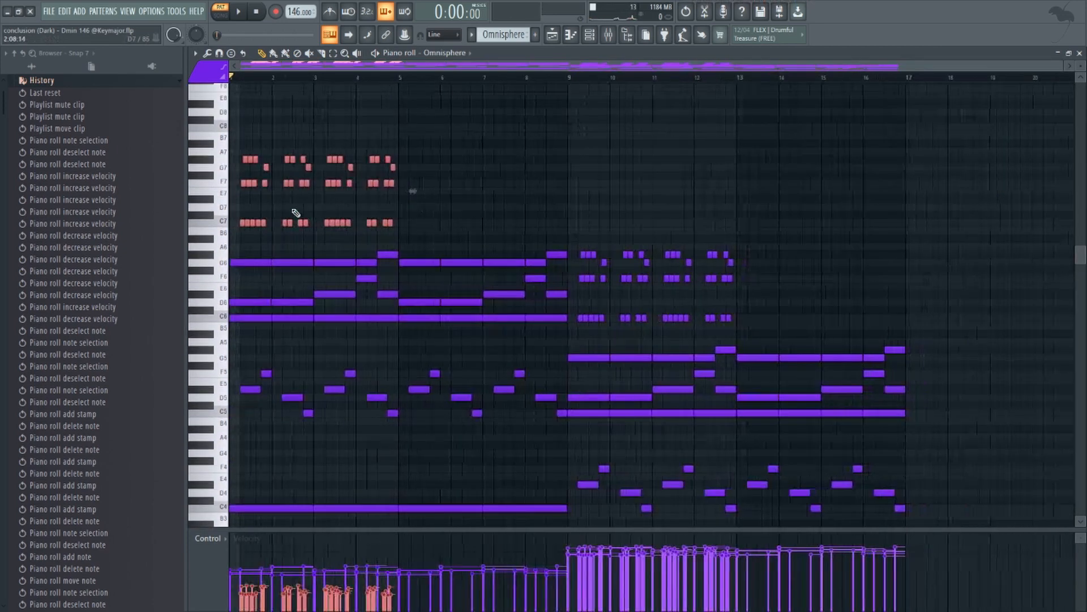
Select the short high notes in bars 1 to 4 and play them to examine the repeating counter-melody
scroll(361, 155, up, 2)
ctrl+click(459, 148)
drag(494, 282, 138, 108)
scroll(284, 193, up, 3)
drag(284, 186, 304, 188)
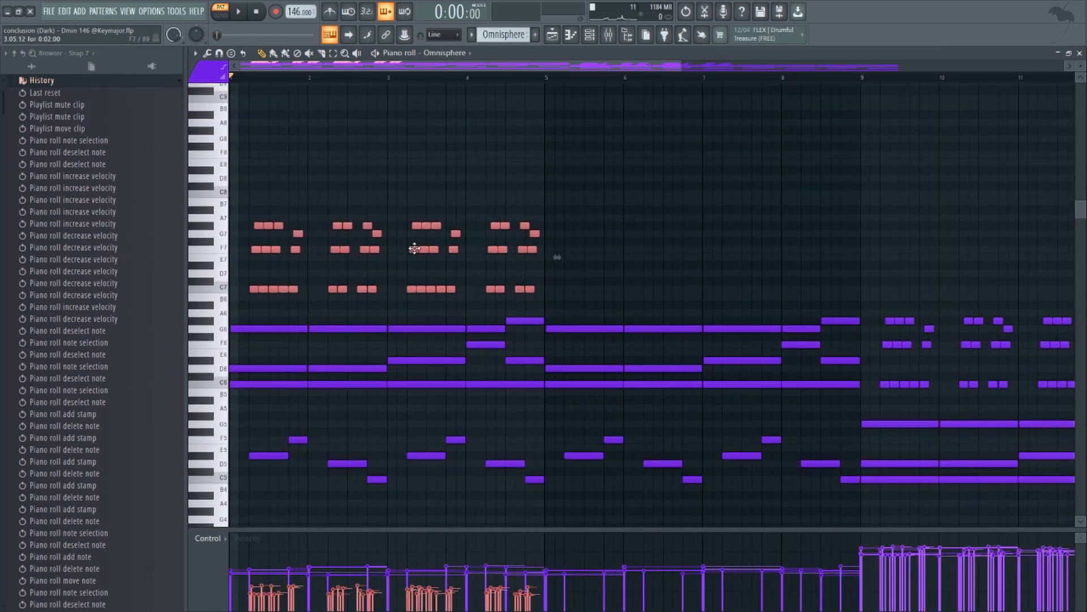
key(space)
ctrl+right_click(660, 145)
ctrl+click(662, 142)
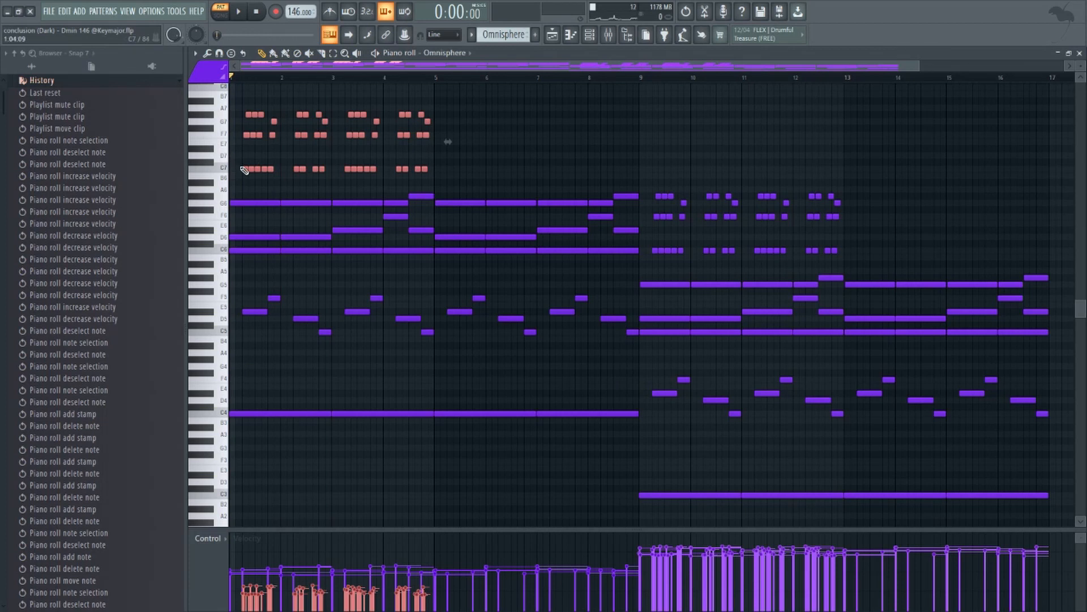
Transpose the high notes in bars 1 to 4 down one octave, return them to their original octave, and deselect them
key(ctrl+Down)
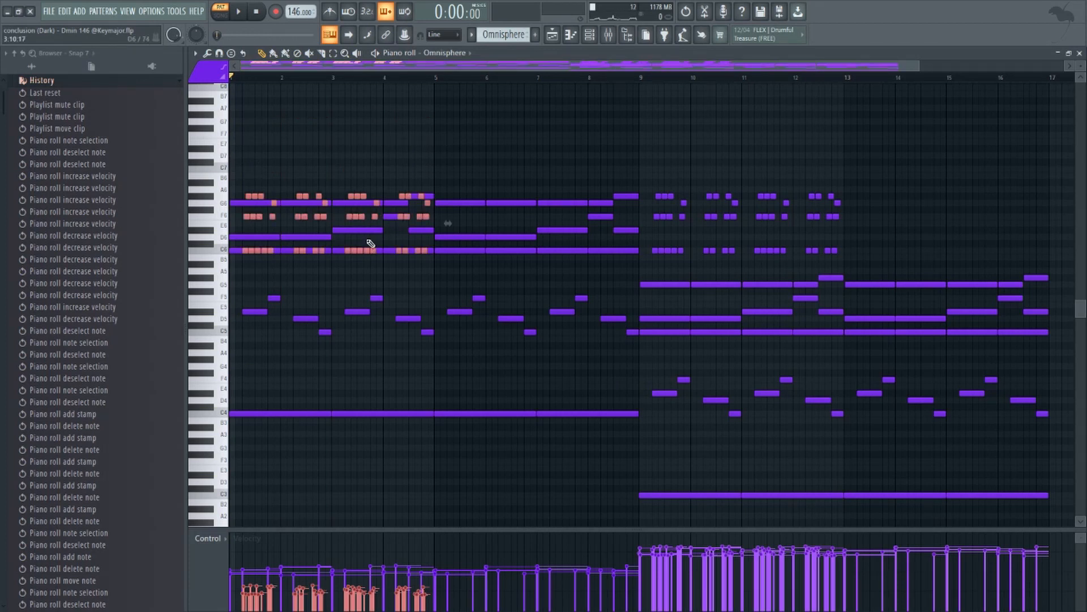
scroll(487, 243, up, 2)
key(ctrl+Up)
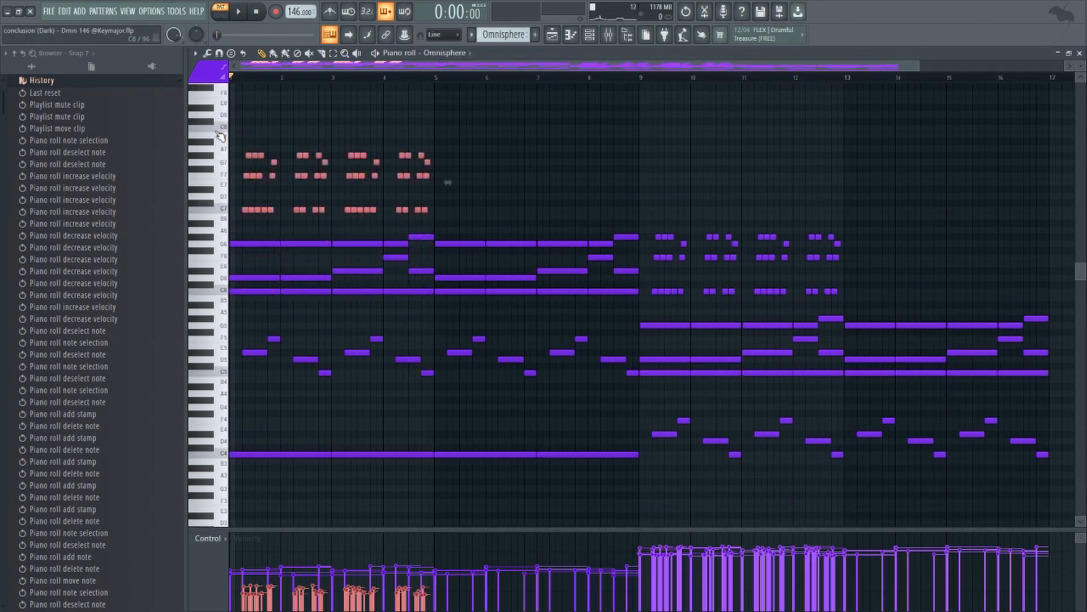
scroll(261, 171, up, 4)
click(263, 171)
scroll(338, 139, up, 3)
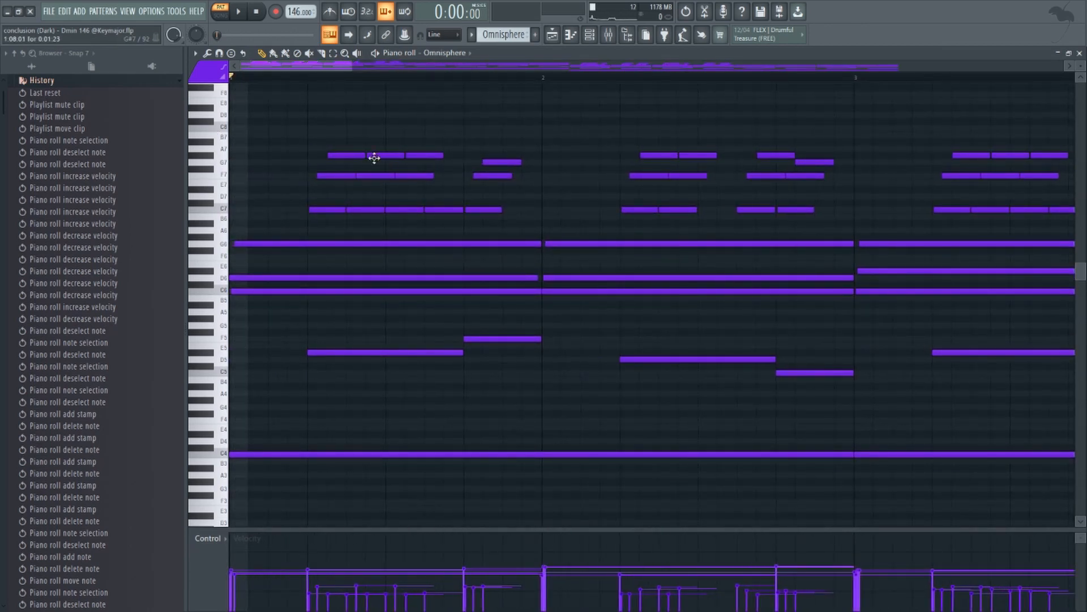
Preview the Strumizer and Randomizer tools on the pattern's notes, closing each without applying it
scroll(581, 163, down, 5)
key(alt+s)
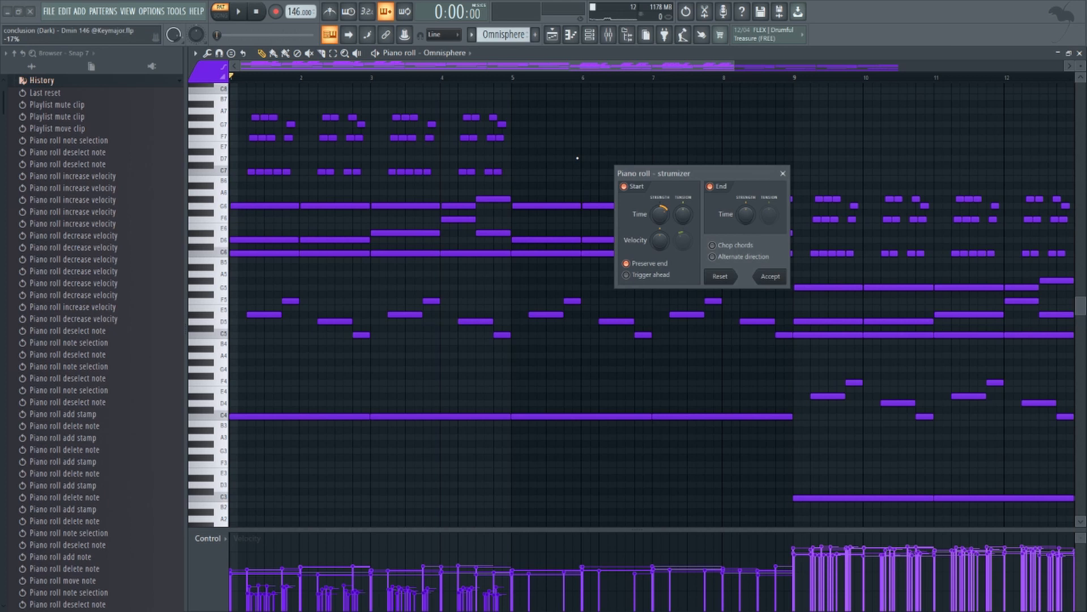
click(782, 173)
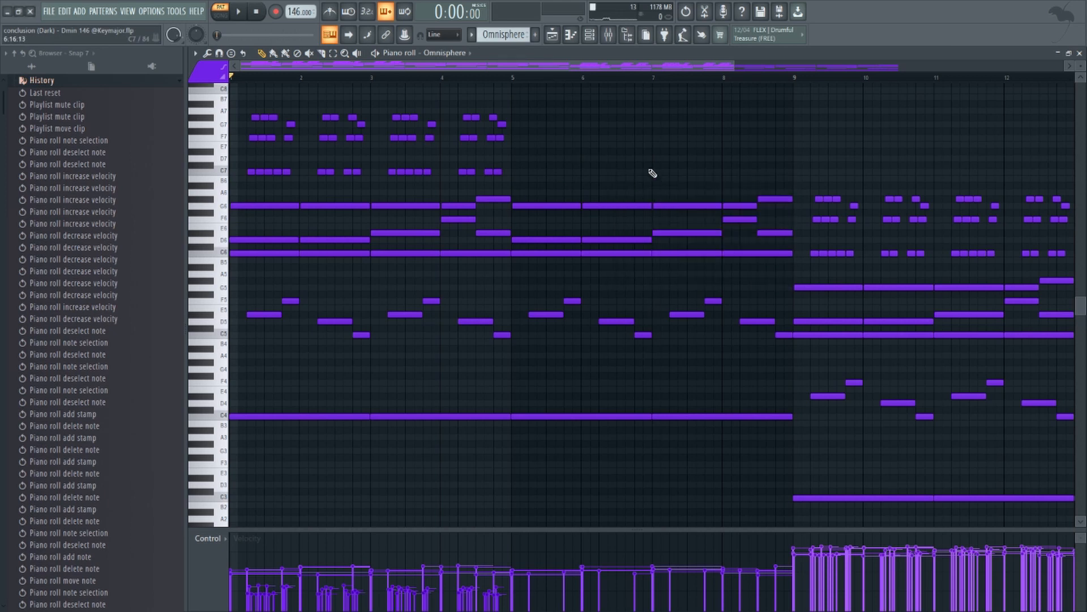
key(alt+r)
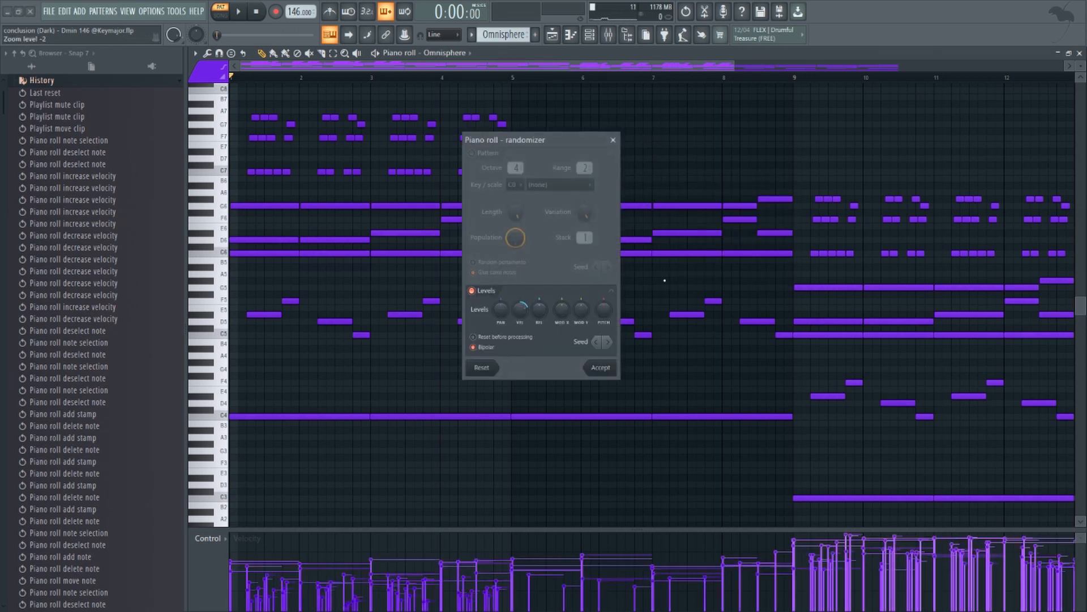
click(613, 139)
click(79, 475)
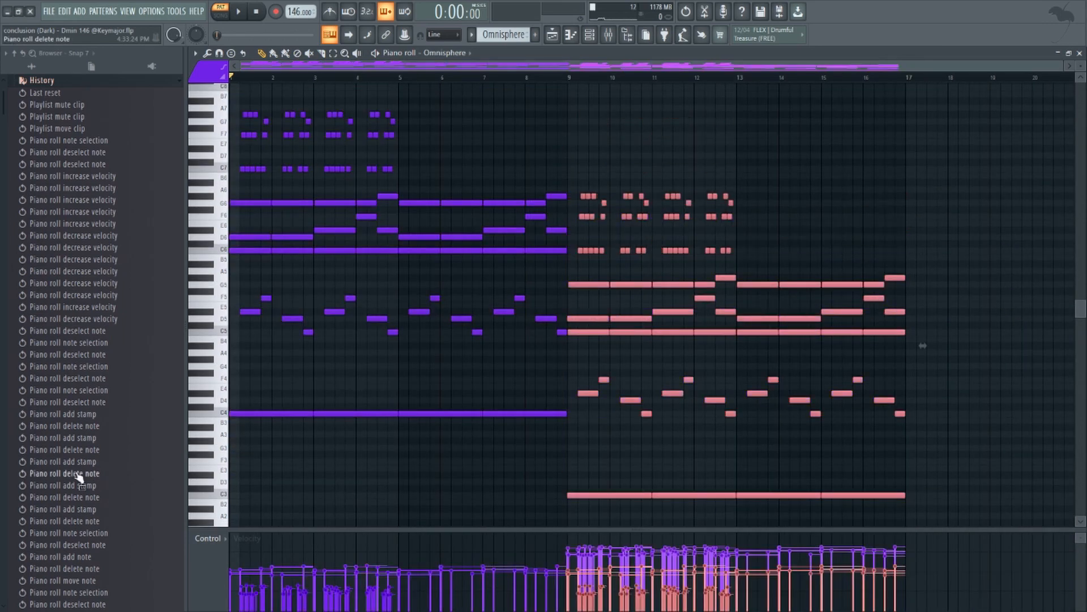
Open mixer Insert 1 and inspect its Ambience reverb and Fruity Parametric EQ 2 curves
key(F9)
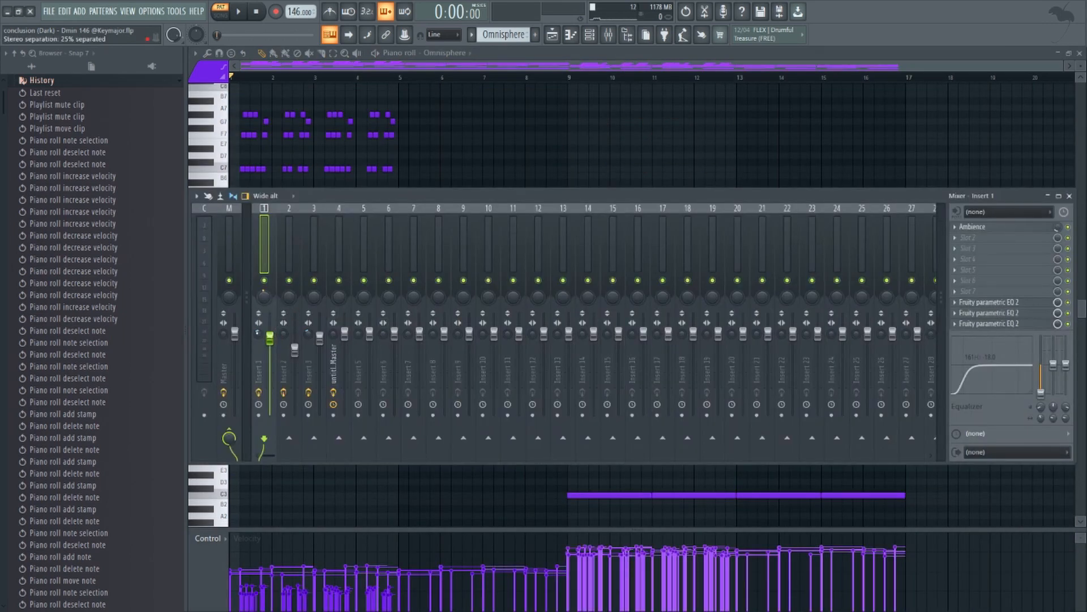
click(1000, 228)
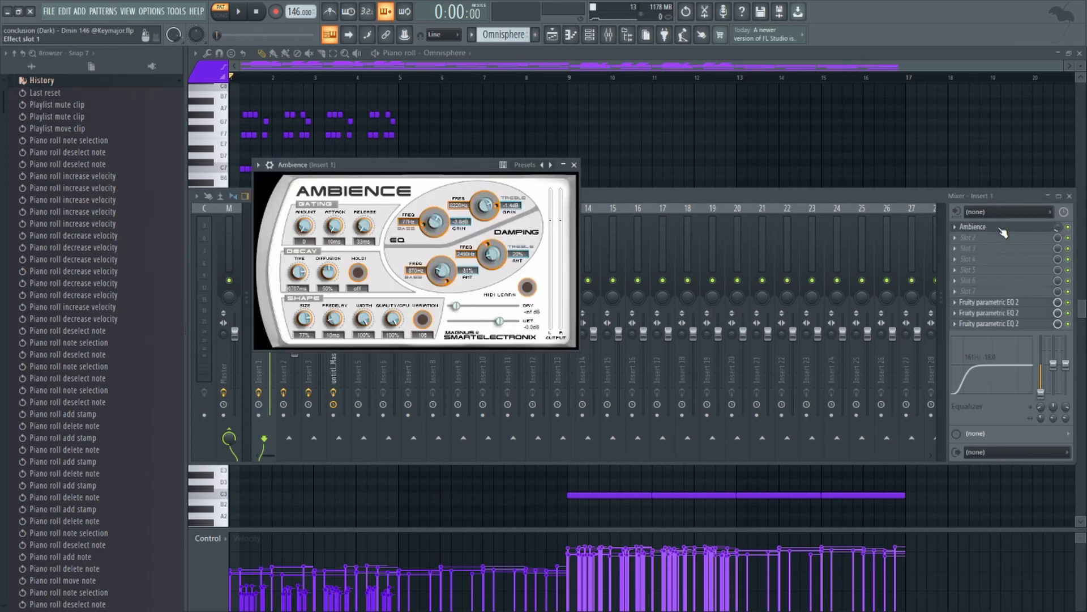
click(1014, 231)
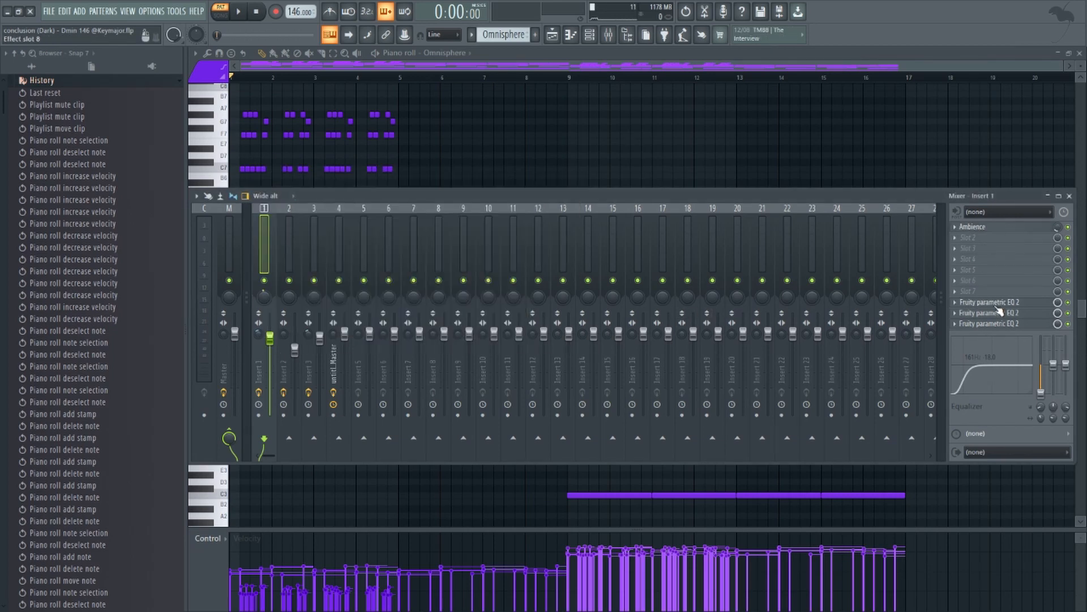
click(995, 311)
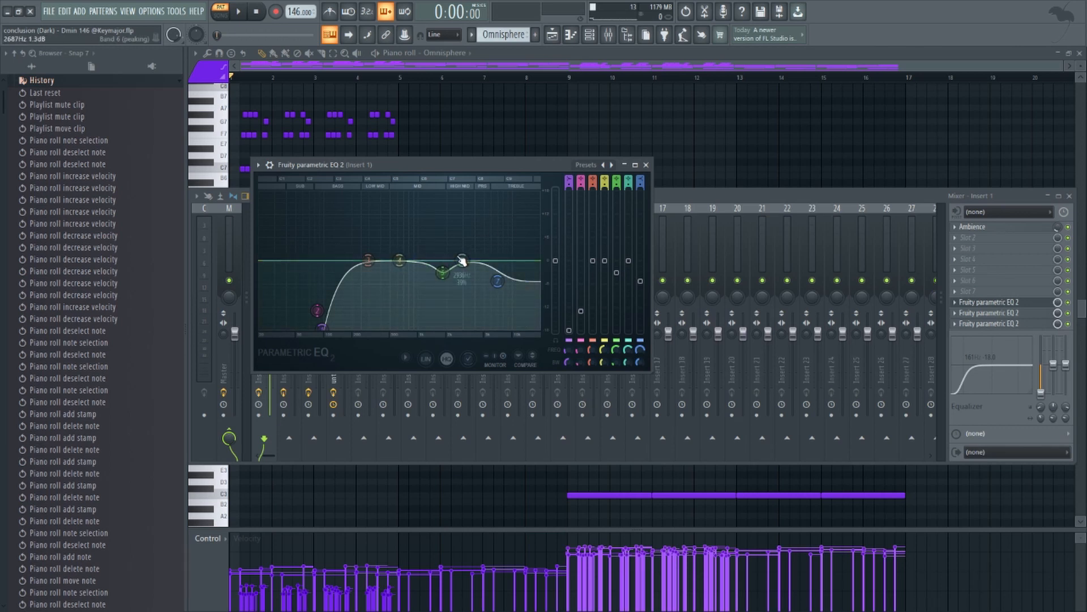
click(1005, 305)
click(1003, 316)
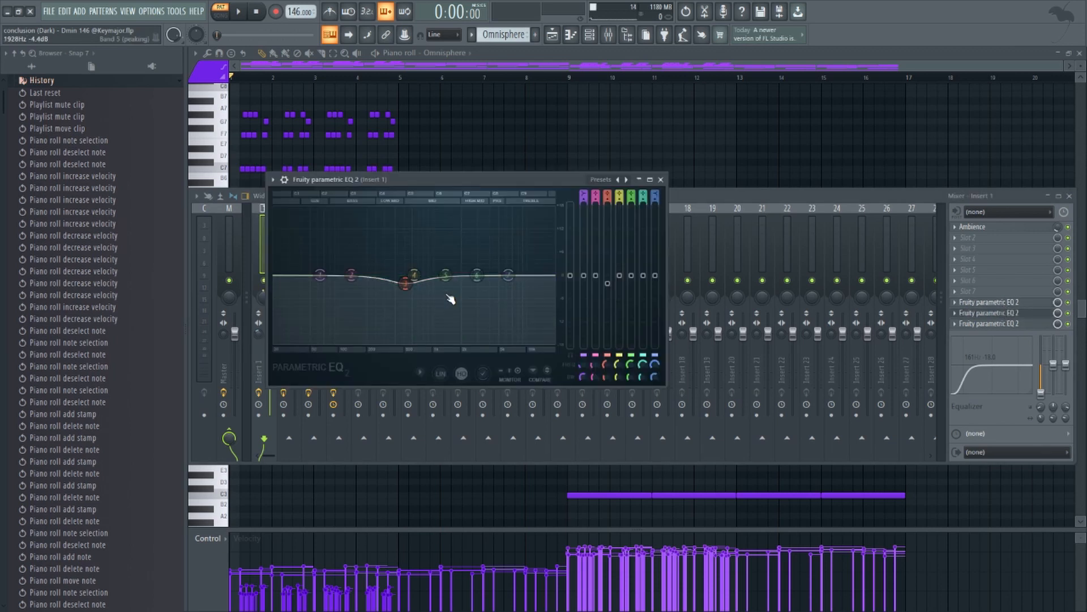
click(987, 323)
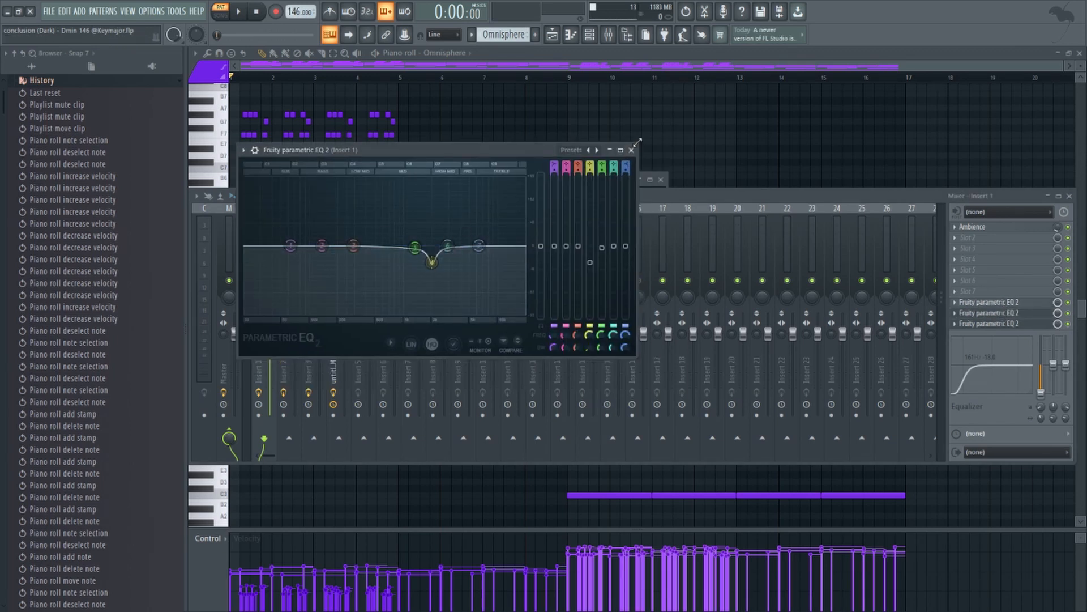
click(633, 150)
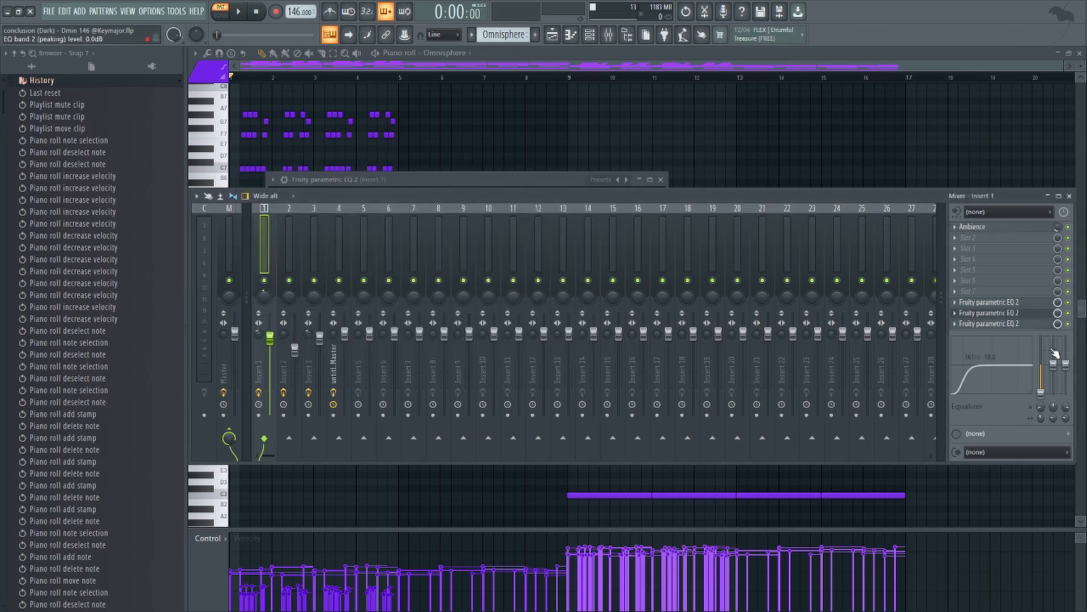
Open the Omnisphere #2 pattern in the piano roll and view the patch loaded in its synth
click(565, 34)
double_click(488, 115)
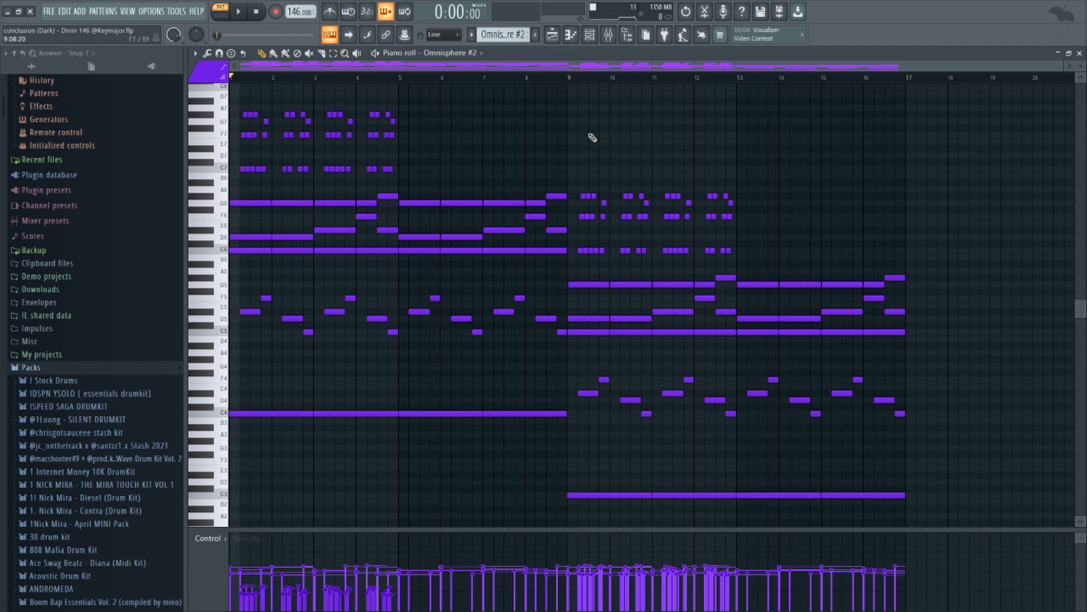
click(552, 34)
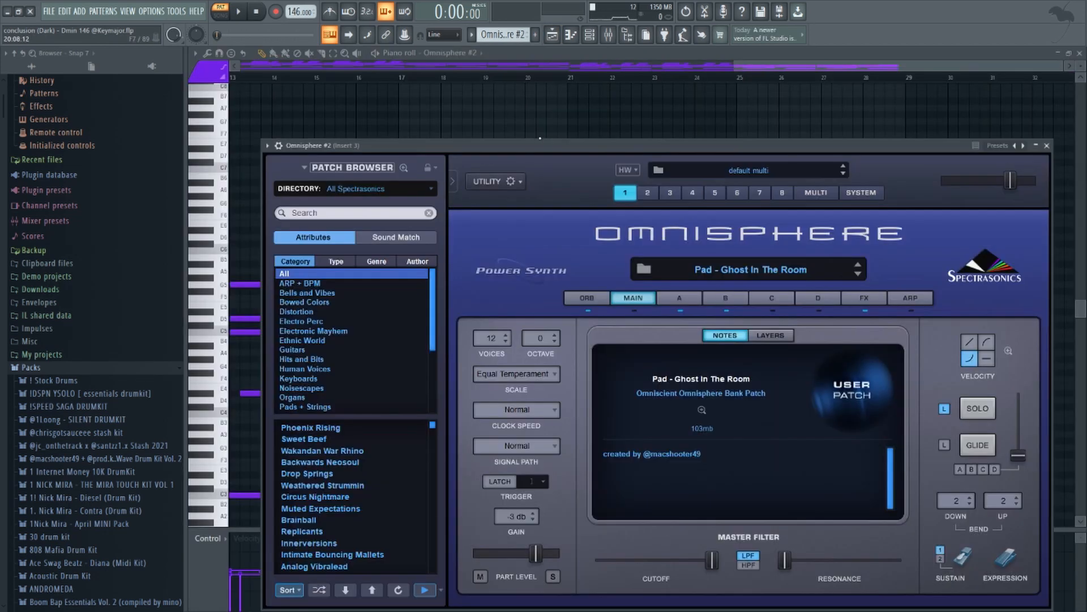
drag(536, 140, 510, 108)
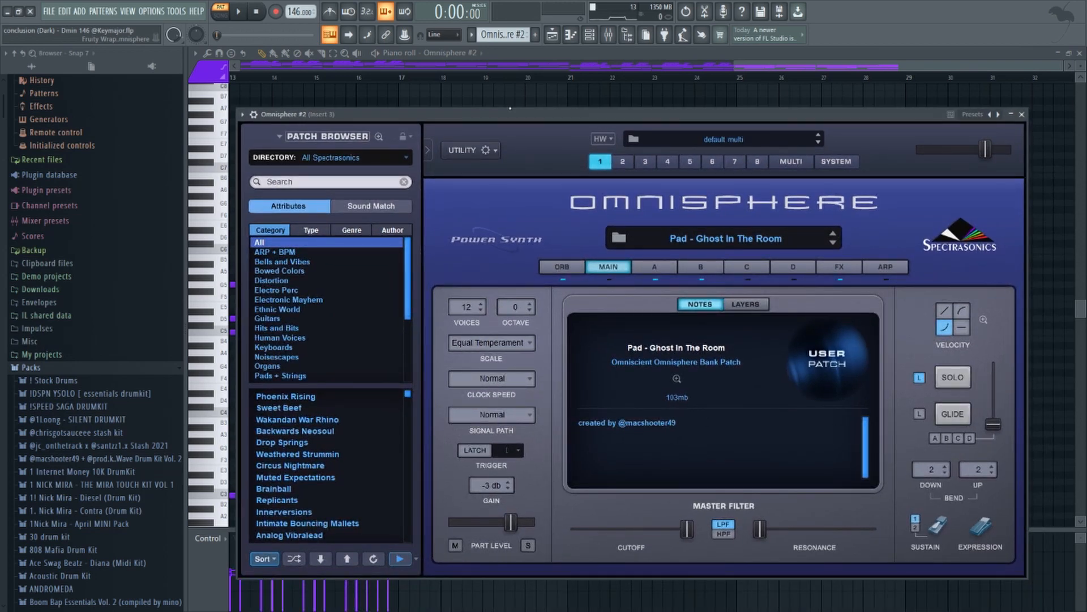
Open mixer Insert 3 and inspect its Ambience reverb settings
click(571, 41)
click(1019, 233)
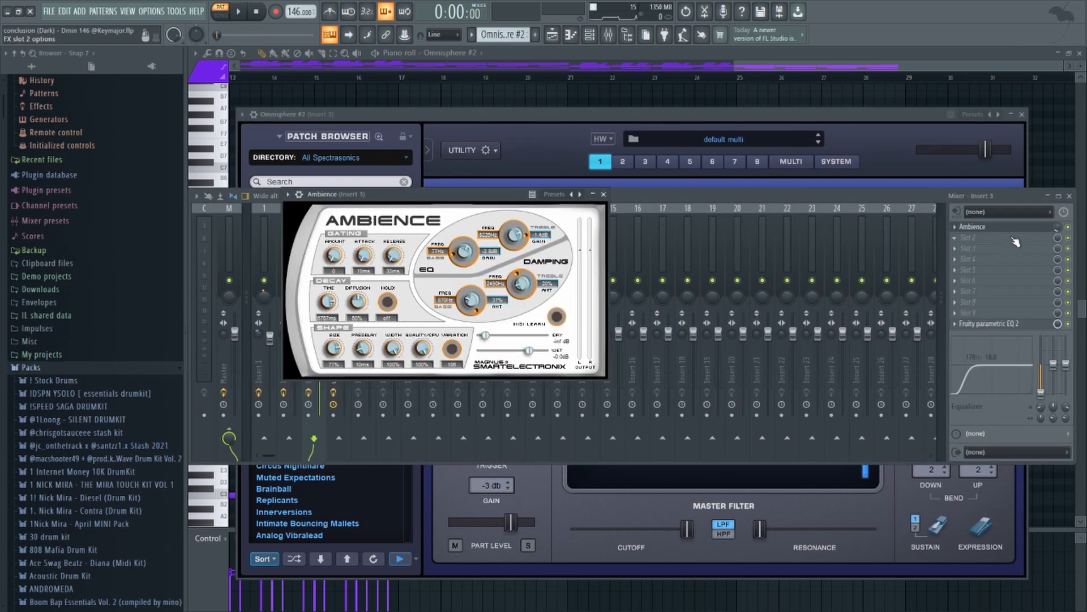
Close the Ambience reverb on mixer Insert 3 and inspect the insert's Fruity Parametric EQ 2 curve
click(1038, 233)
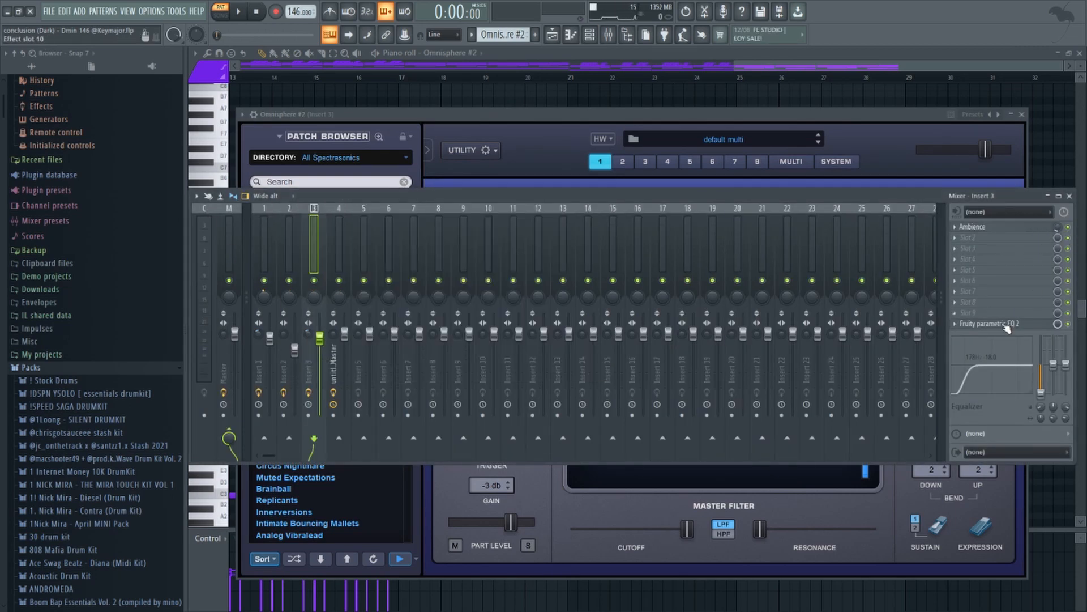
click(1002, 324)
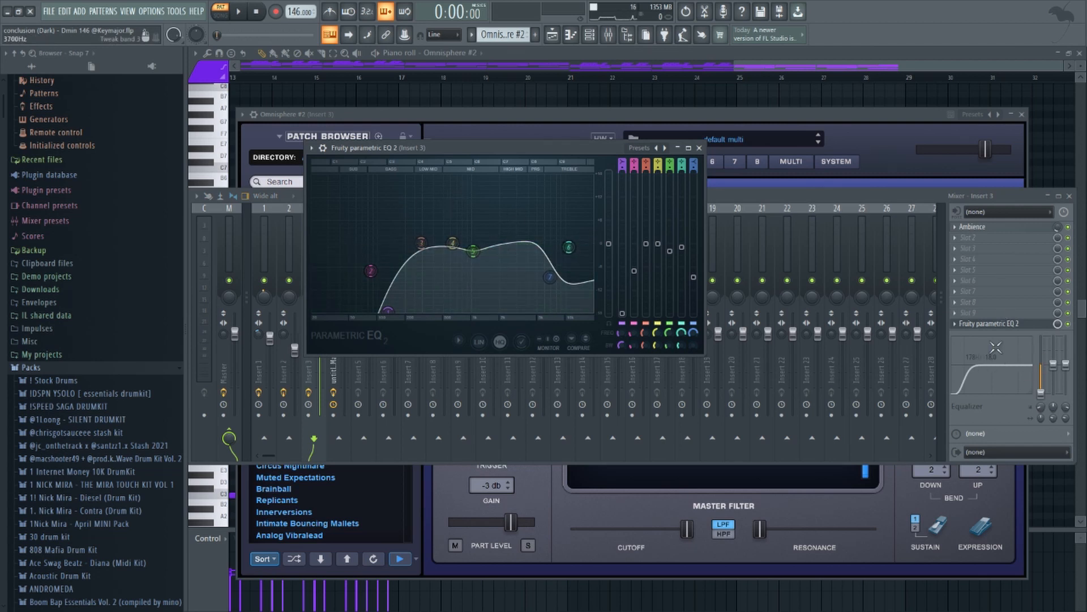
click(996, 323)
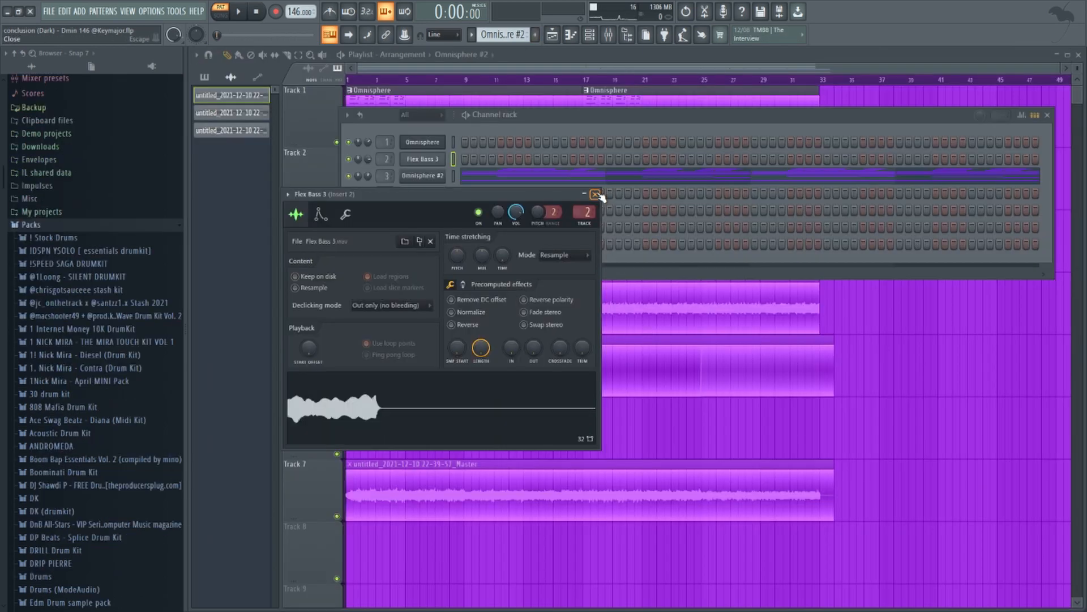
Close the Flex Bass 3 channel settings, open its pattern in the piano roll and single out groups of its bass notes
click(595, 194)
click(422, 159)
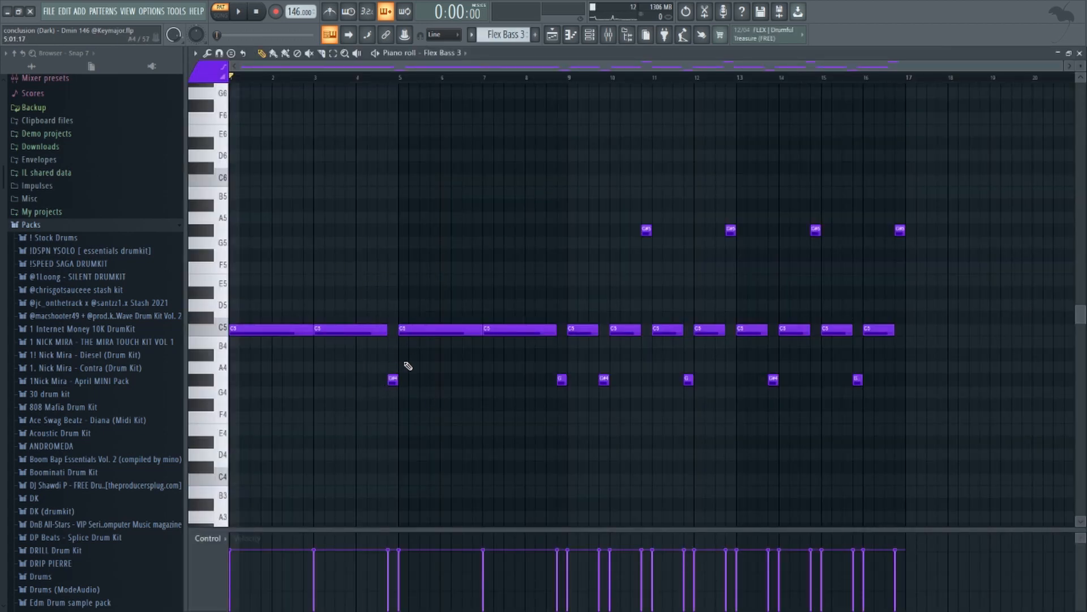
drag(567, 288, 256, 434)
ctrl+click(256, 433)
drag(583, 368, 644, 380)
key(ctrl+Up)
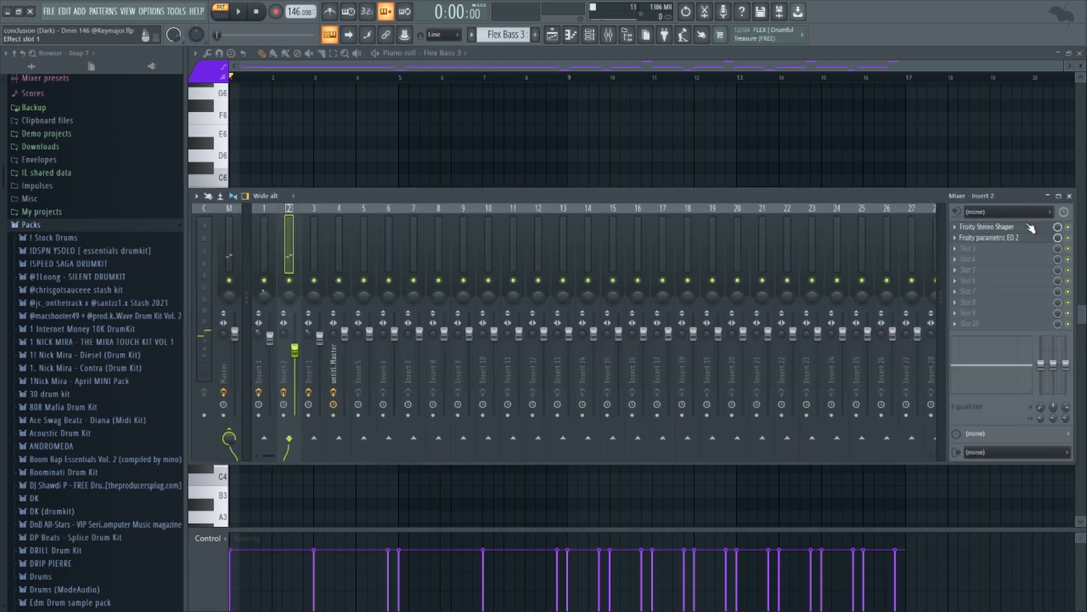
Inspect the Fruity Stereo Shaper presets and the Fruity Parametric EQ 2 curve on mixer Insert 2
click(1032, 228)
right_click(424, 209)
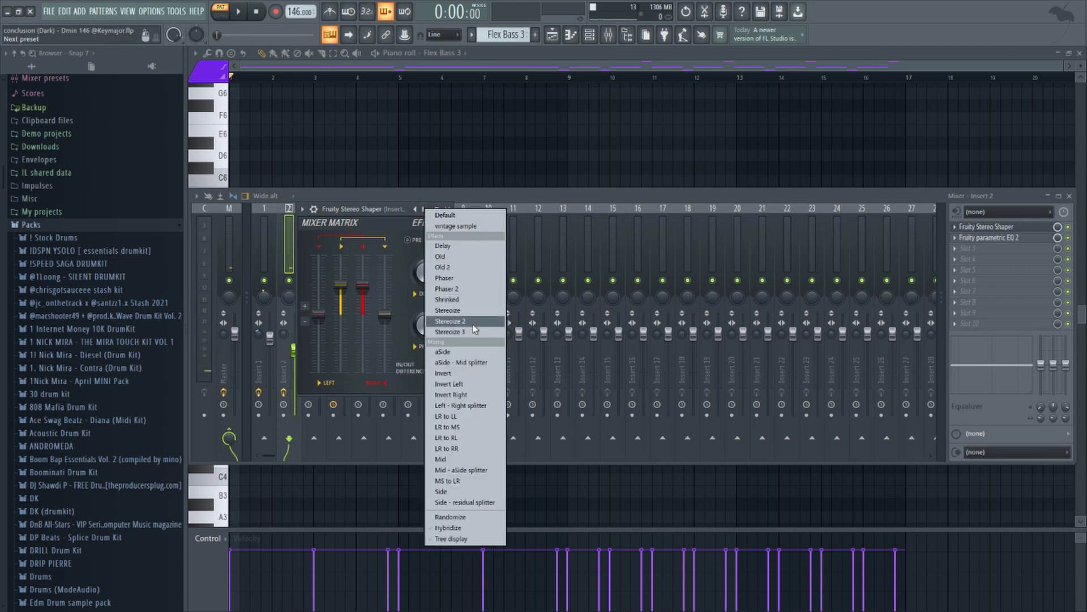
click(1049, 238)
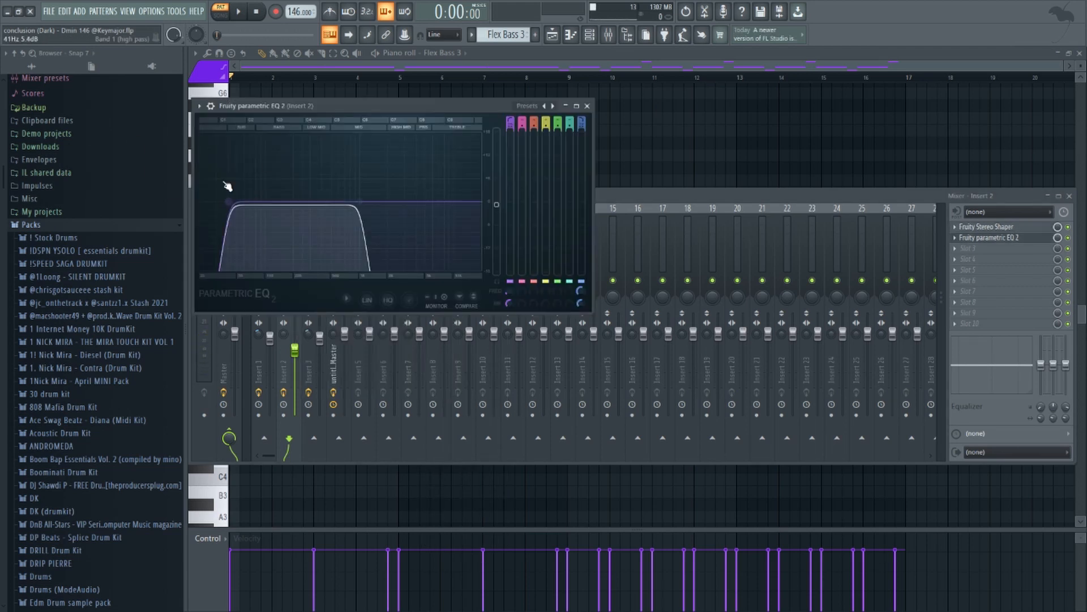
right_click(815, 194)
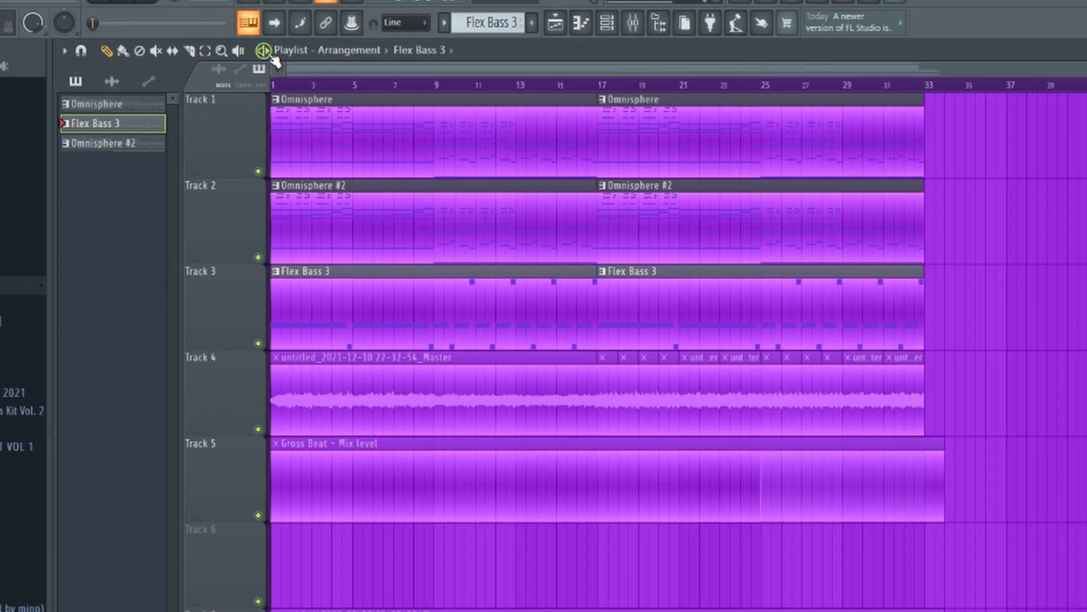
Play the playlist arrangement from the start and stop it after listening to the patterns
key(space)
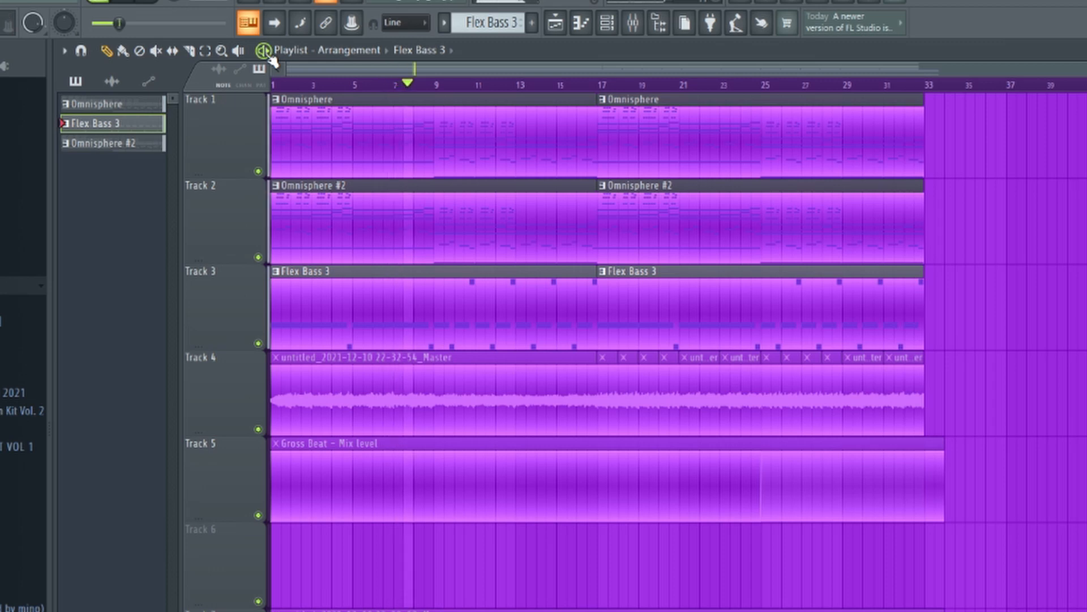
key(space)
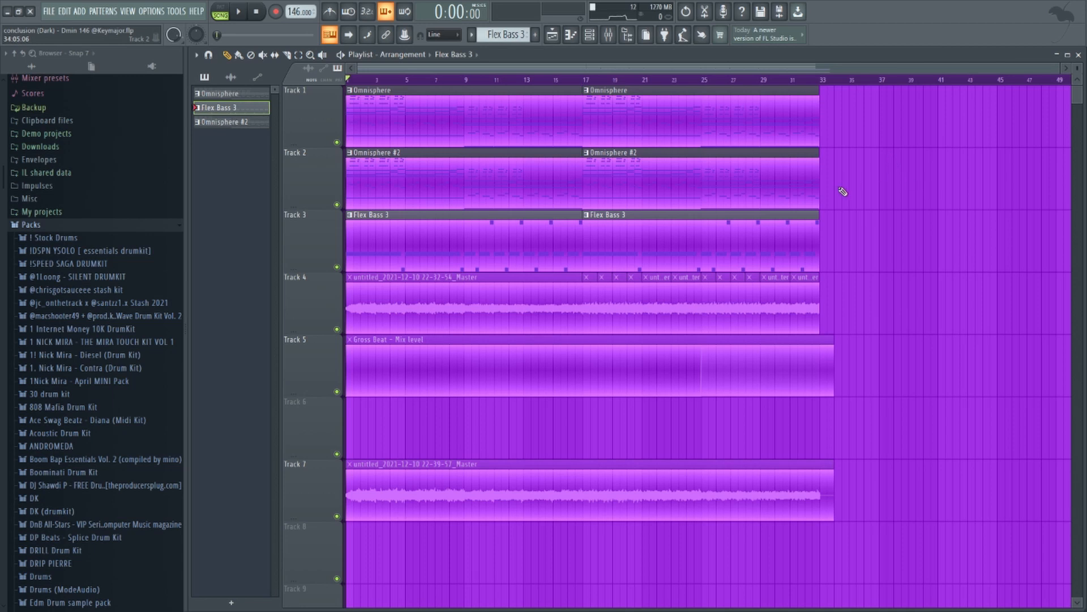
Arm the Master mixer track for recording and view its rendering settings, closing the dialog without rendering
key(F9)
click(223, 415)
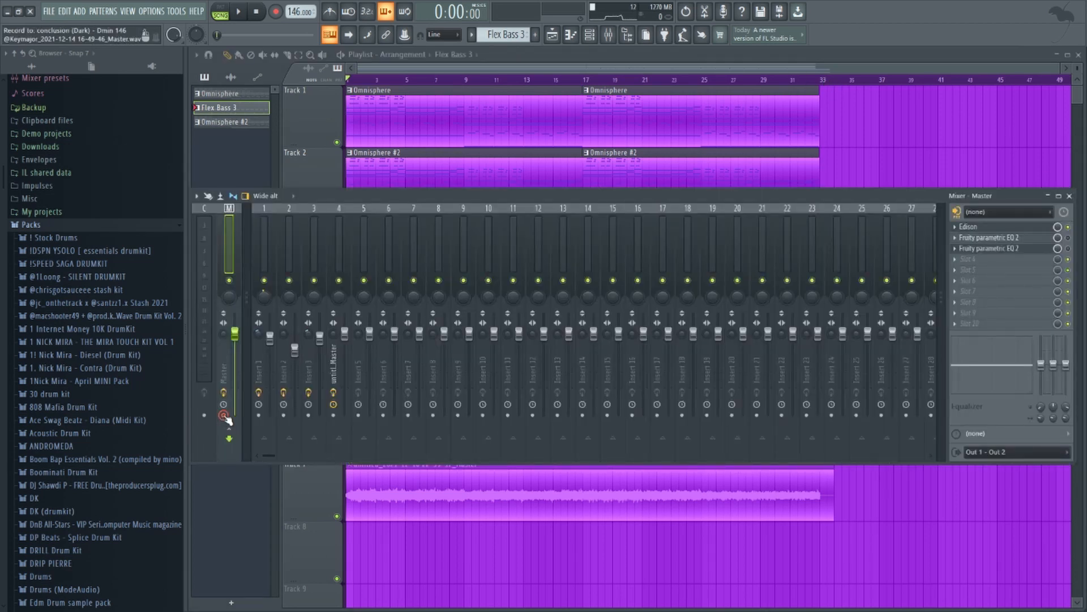
key(ctrl+alt+r)
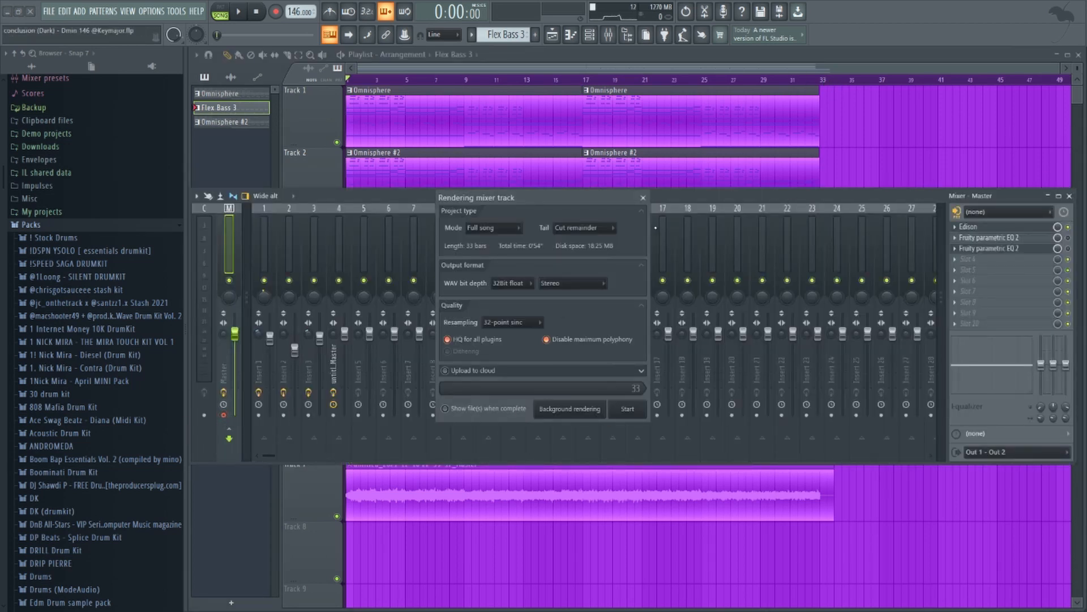
click(642, 197)
key(F9)
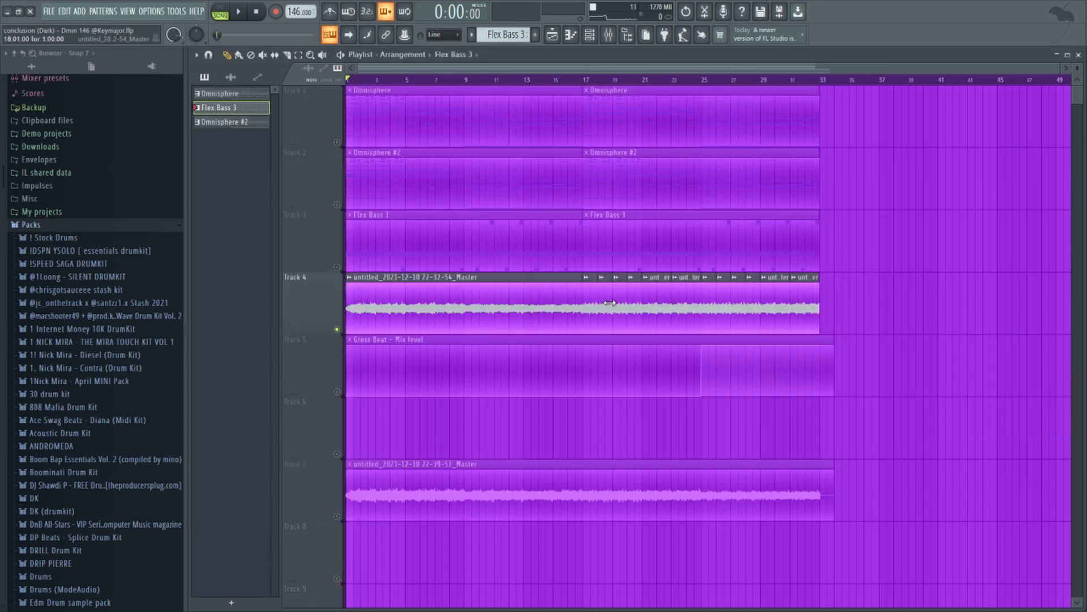
Place a copy of the Track 4 Master audio clip on Track 6 at bar 17 and stretch it to 8 bars long
click(420, 308)
click(631, 439)
drag(629, 448, 636, 444)
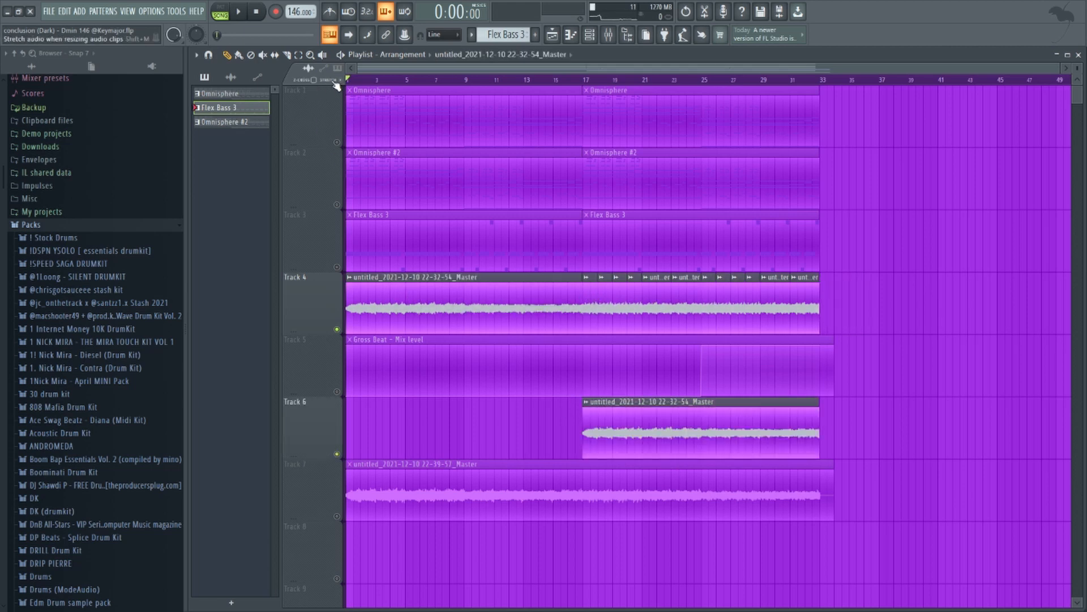
drag(813, 404, 701, 404)
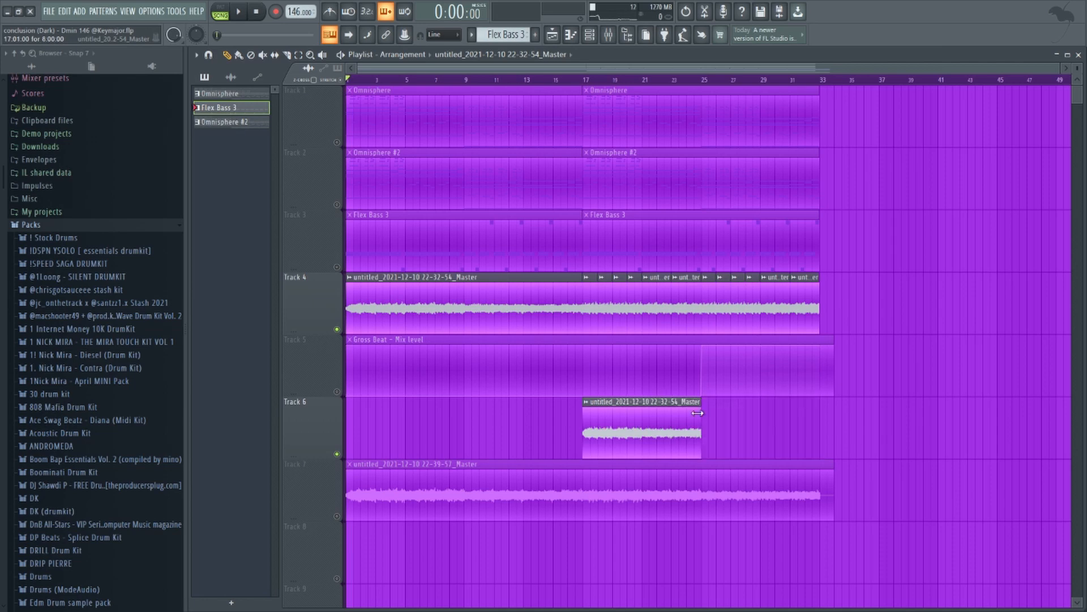
Compare the Track 4 and Track 6 clips around bar 17 and review the declicking mode options in the Track 4 clip's channel settings
scroll(594, 340, up, 7)
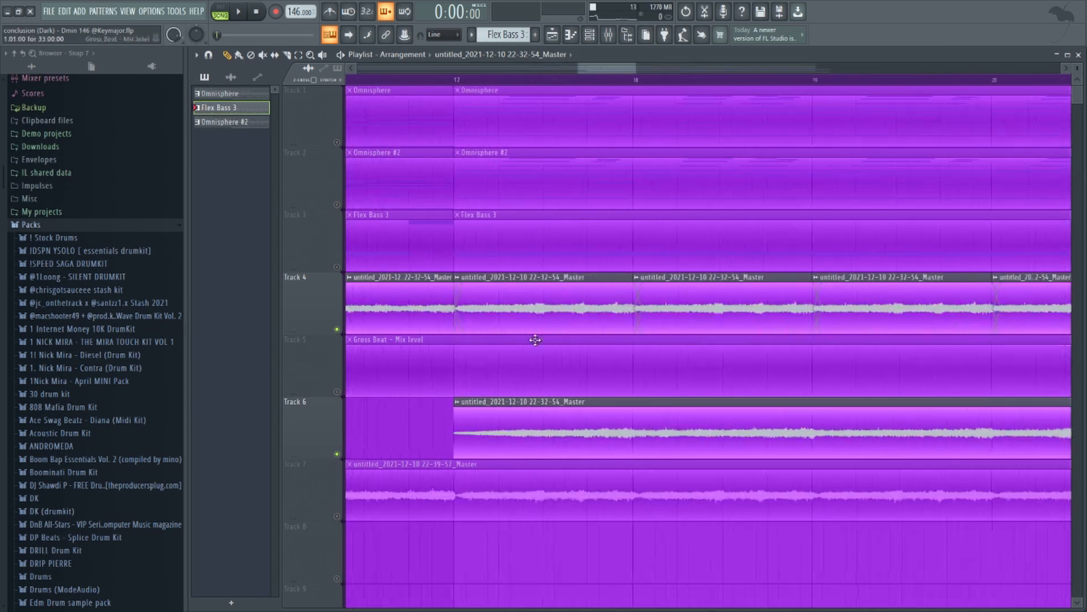
scroll(644, 340, down, 1)
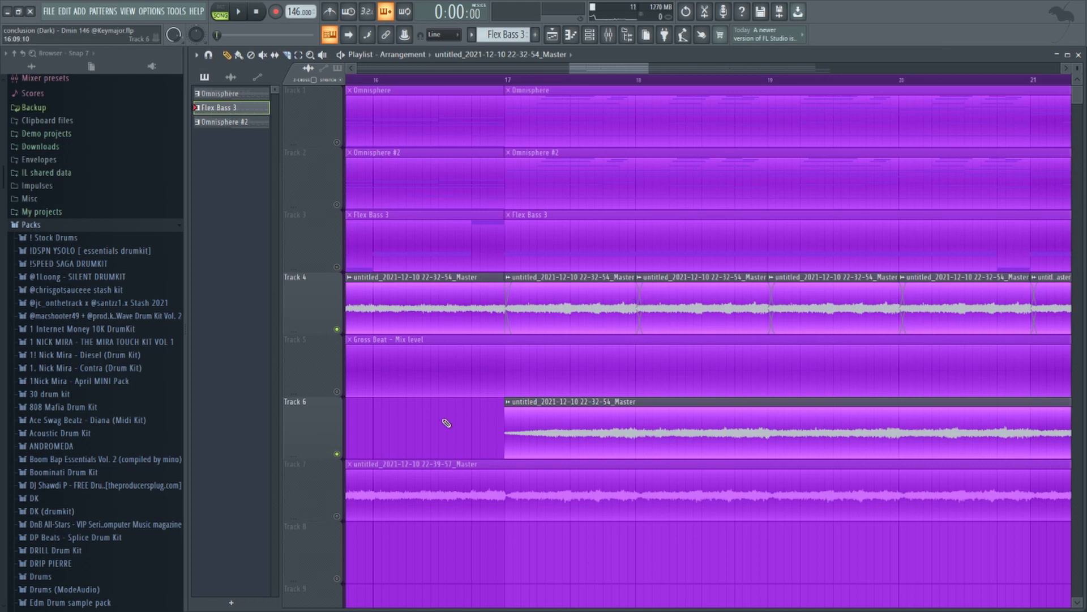
double_click(666, 315)
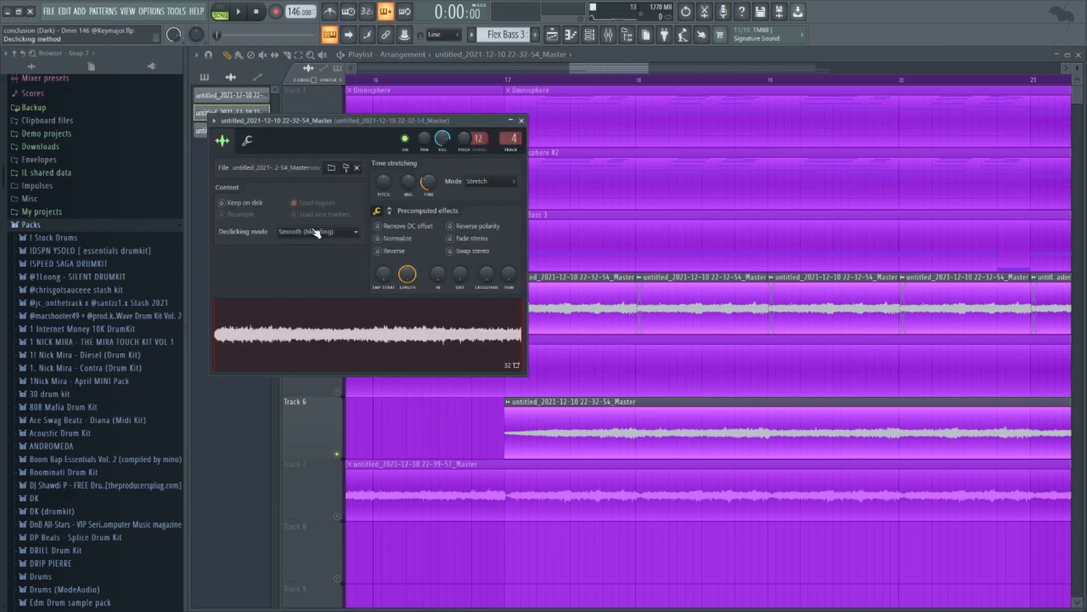
click(317, 231)
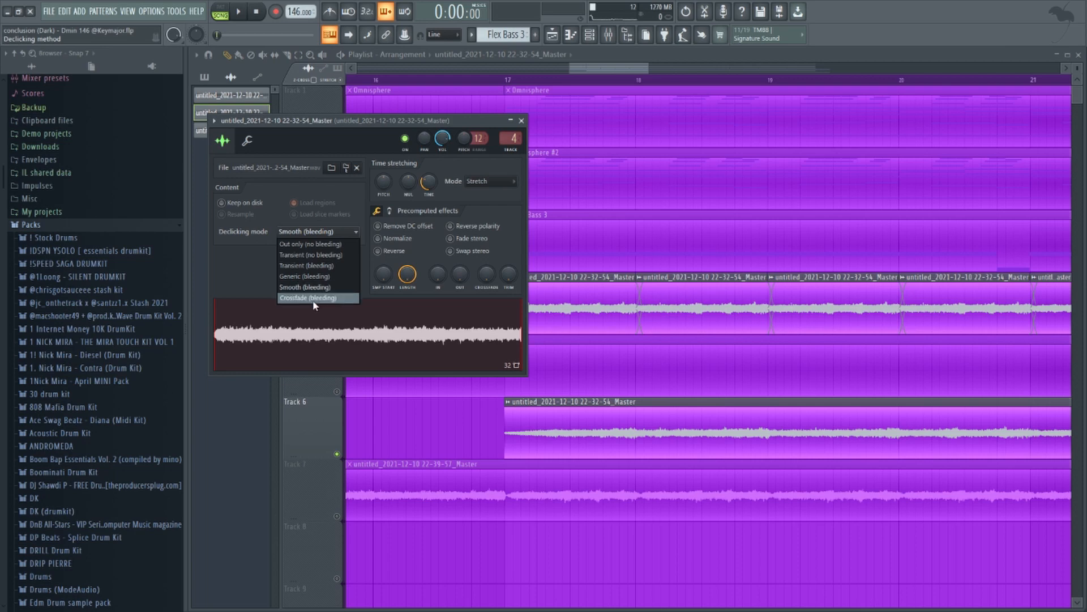
key(Escape)
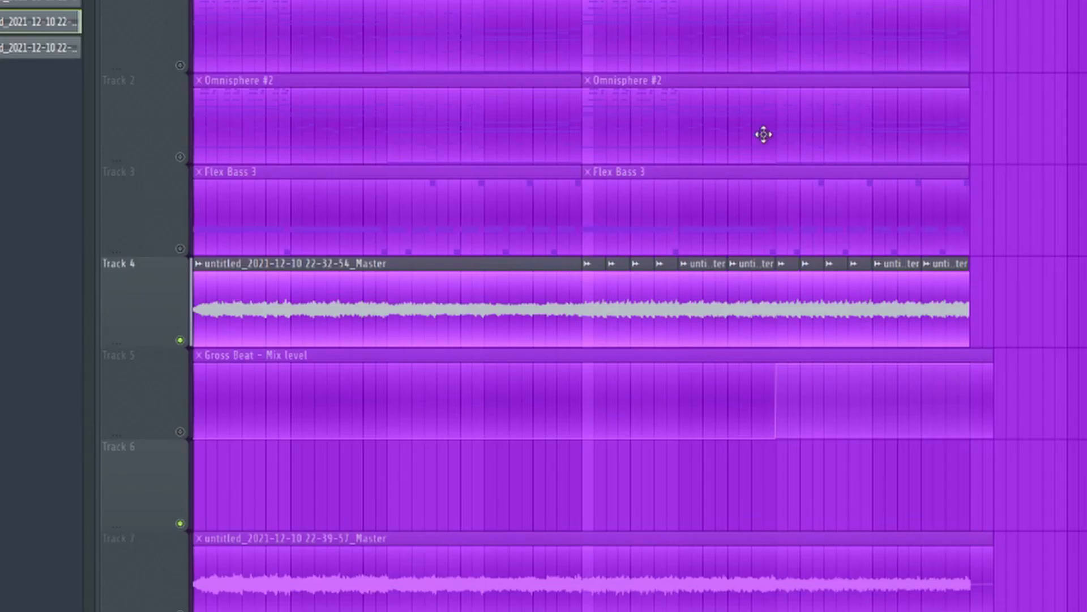
Stop playback and examine the Gross Beat preset list and its Tremelo Fst volume pattern on the audio clip's mixer track
key(space)
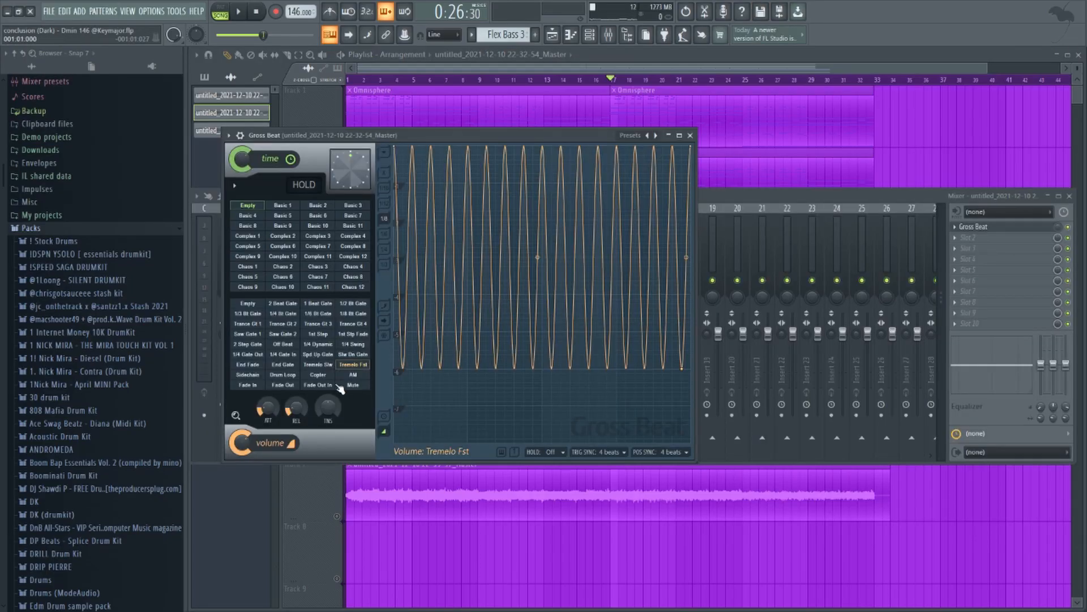
right_click(656, 136)
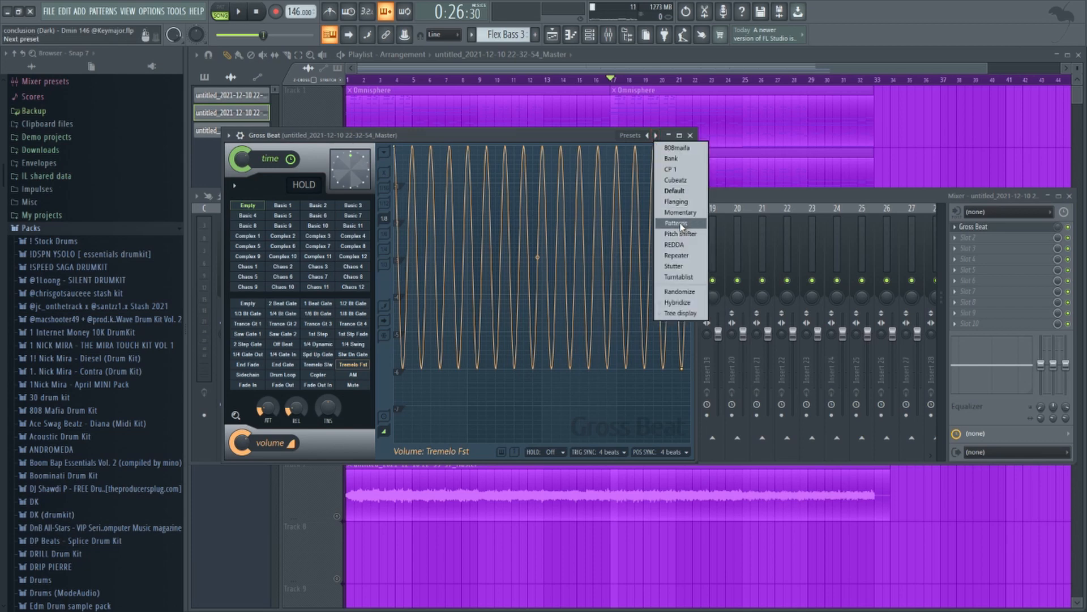
click(348, 371)
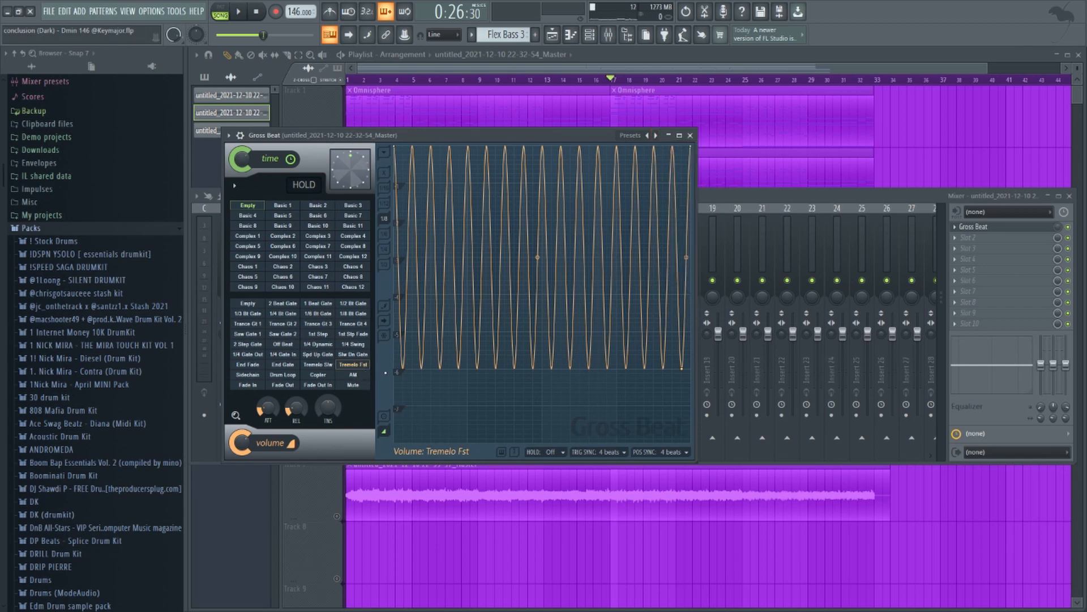
View the automation clip option for Gross Beat's mix level and play the arrangement around bar 25
drag(1058, 227, 1058, 225)
right_click(1057, 227)
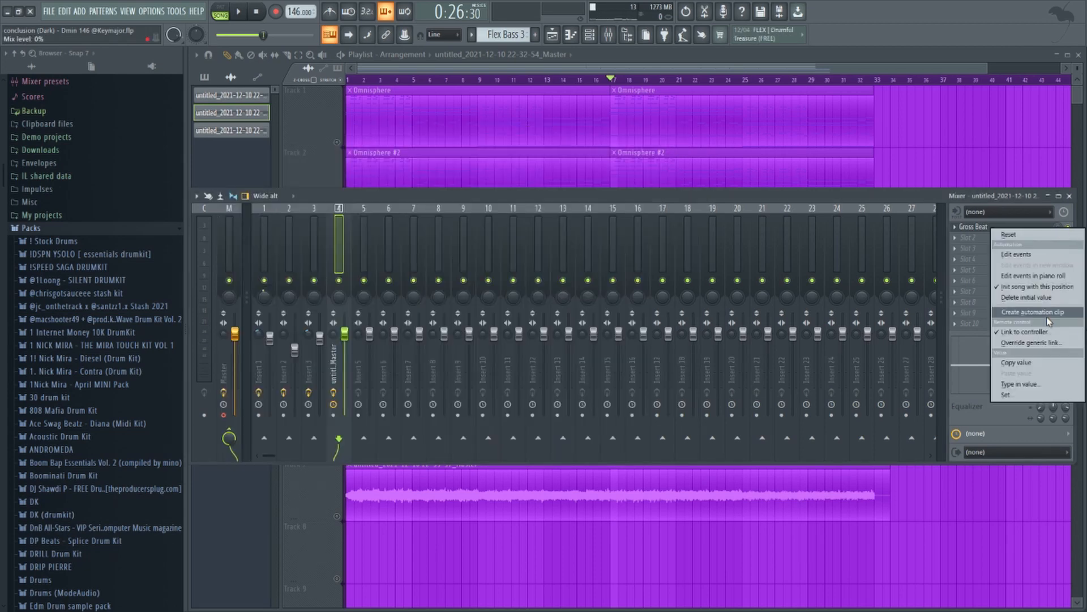
click(1006, 162)
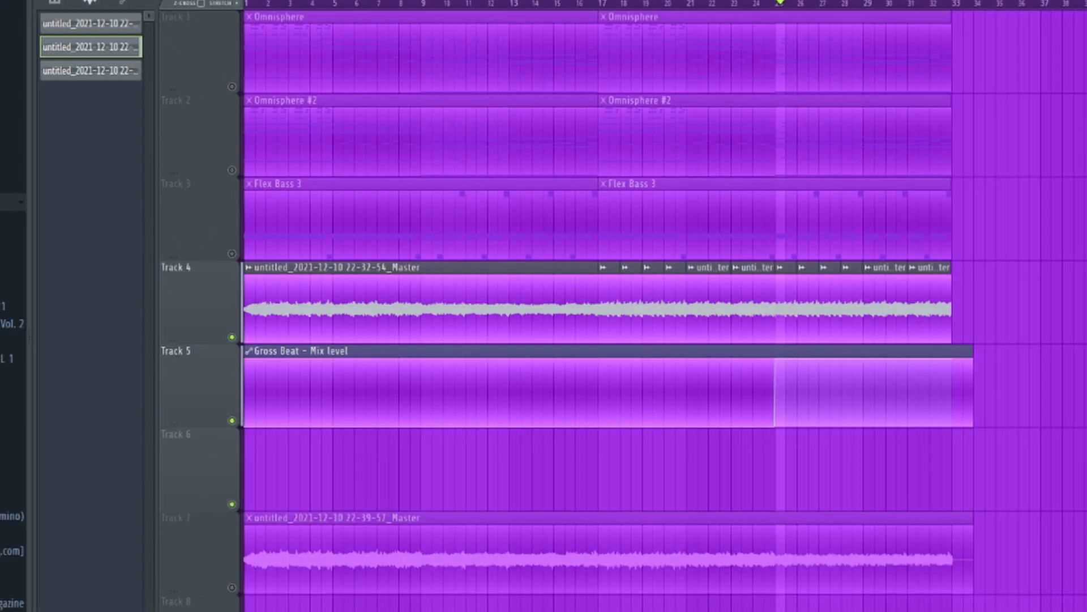
click(742, 81)
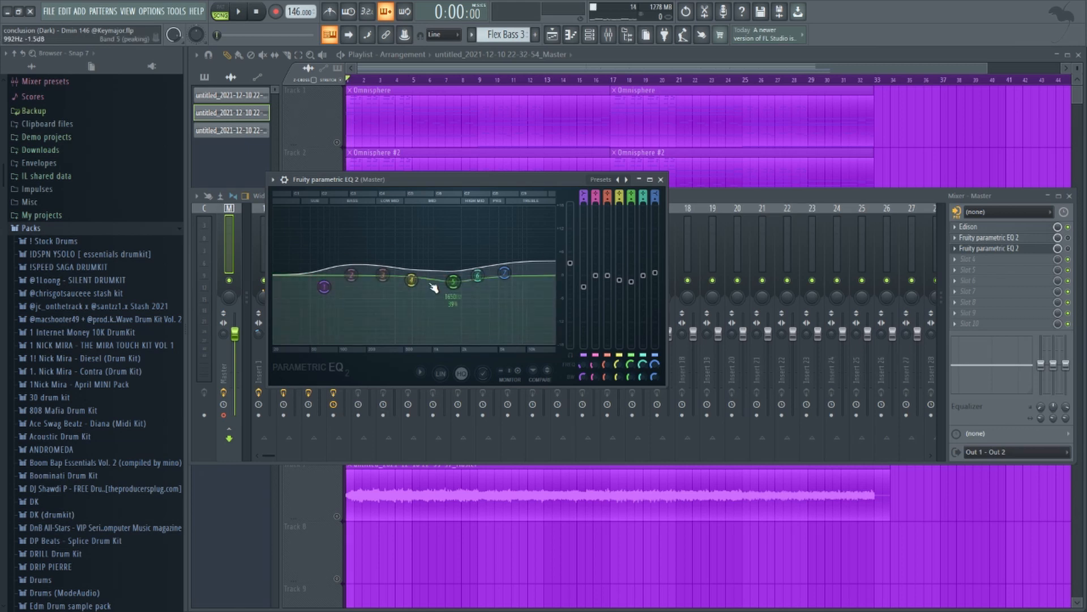
Close the Master's Fruity Parametric EQ 2 and view the pitch and time stretching settings of the Track 7 audio clip
click(661, 179)
double_click(374, 491)
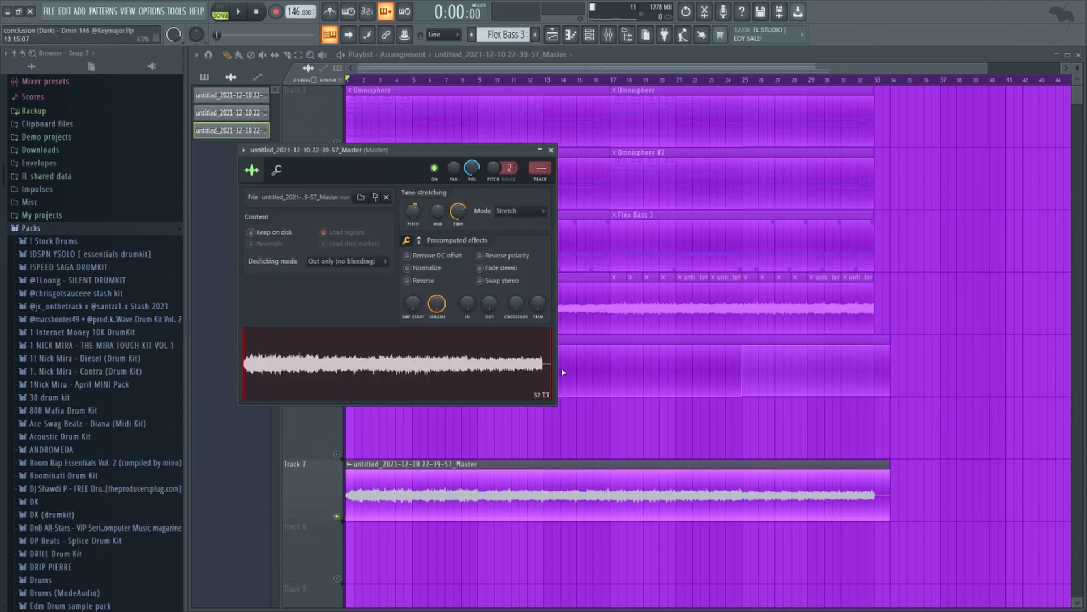
key(Escape)
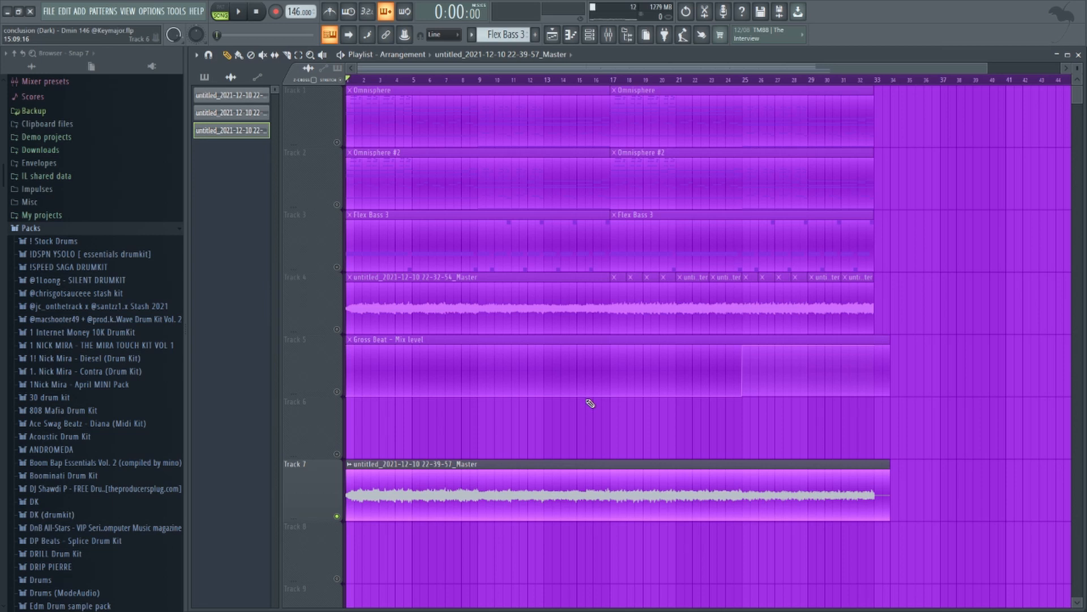
Open the Omnisphere pattern in the piano roll, single out note groups in the opening bars and preview an octave shift down and back
double_click(530, 121)
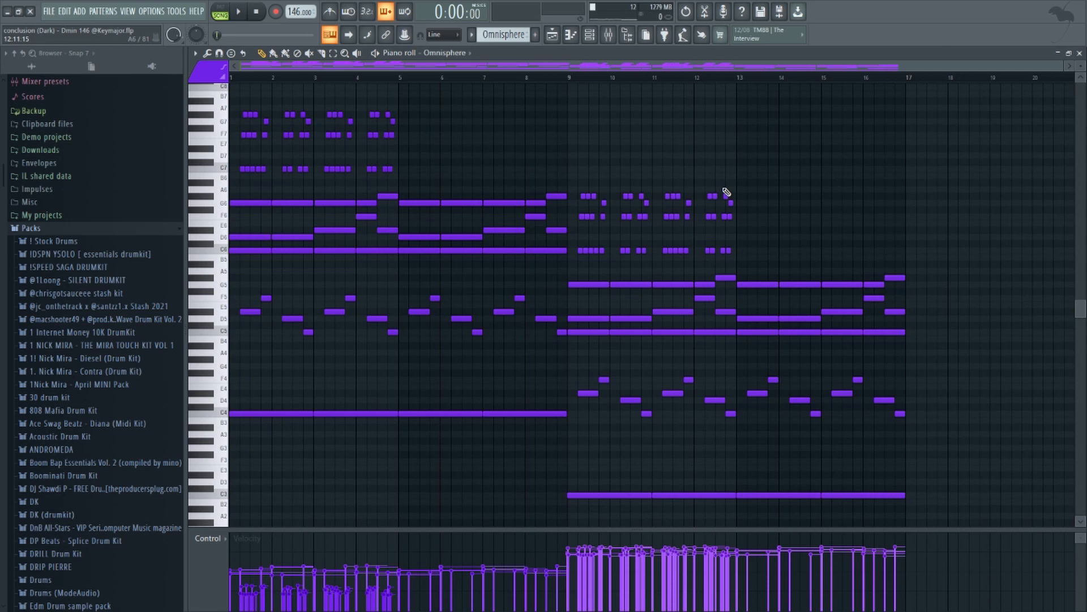
drag(318, 180, 235, 254)
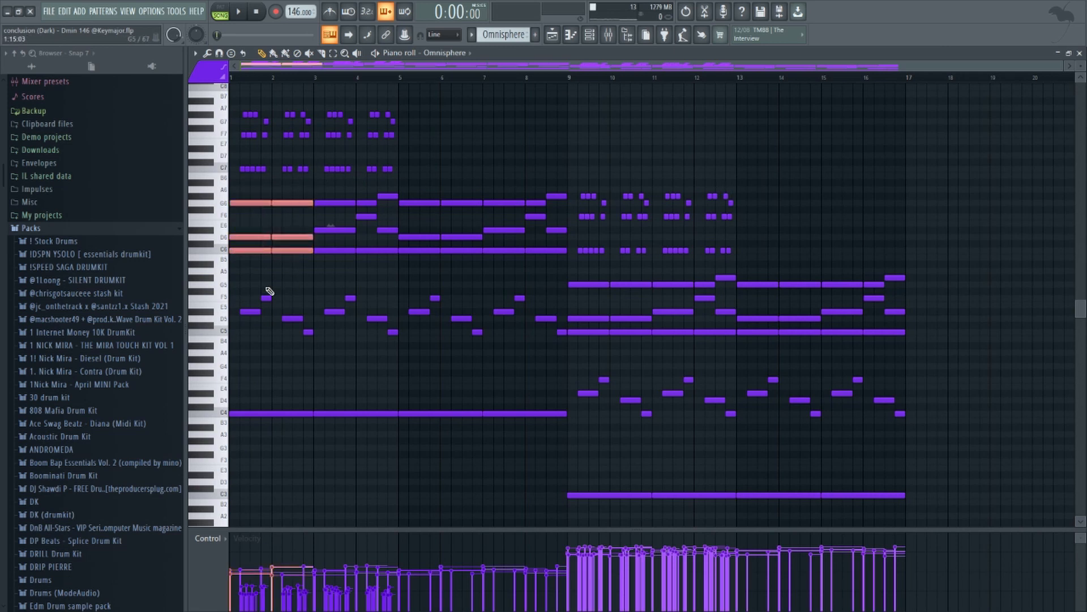
drag(311, 287, 241, 359)
drag(310, 177, 180, 78)
key(ctrl+Down)
key(ctrl+Up)
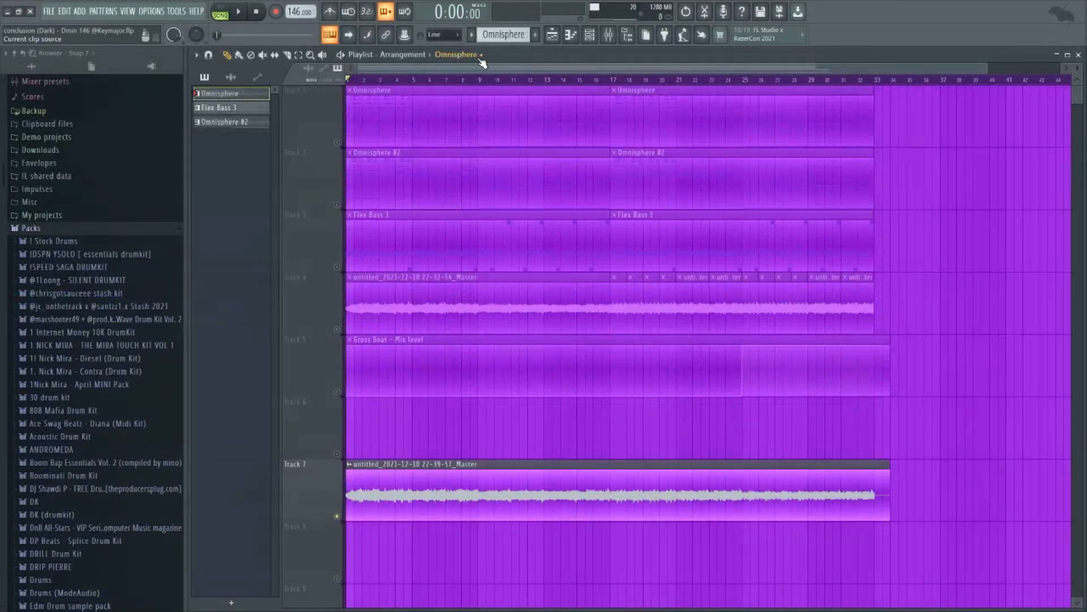
Reopen the Omnisphere pattern in the piano roll and view the patch loaded in its synth
double_click(457, 94)
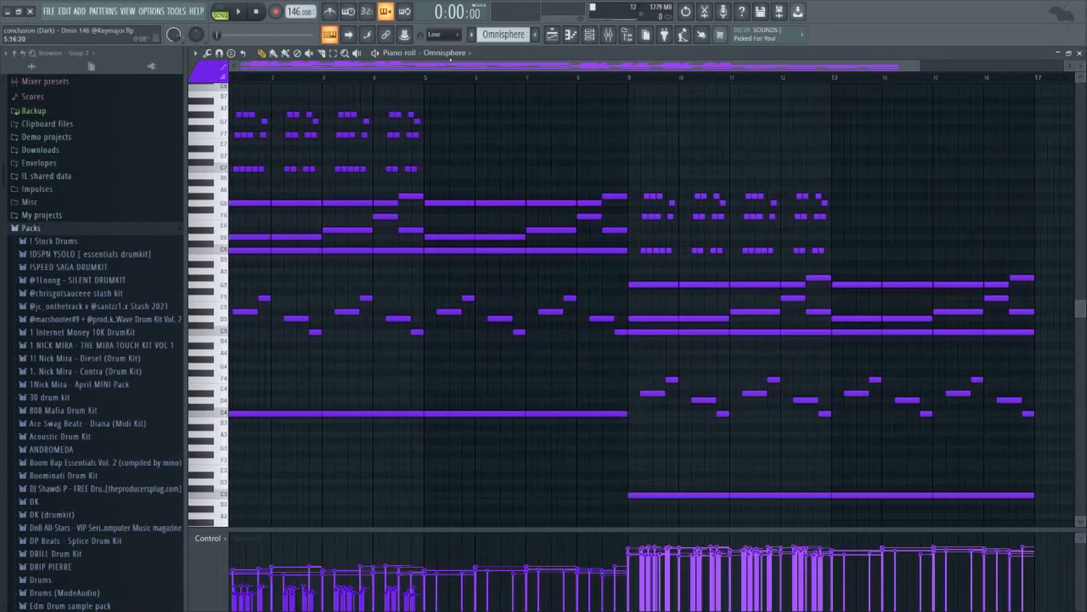
right_click(454, 58)
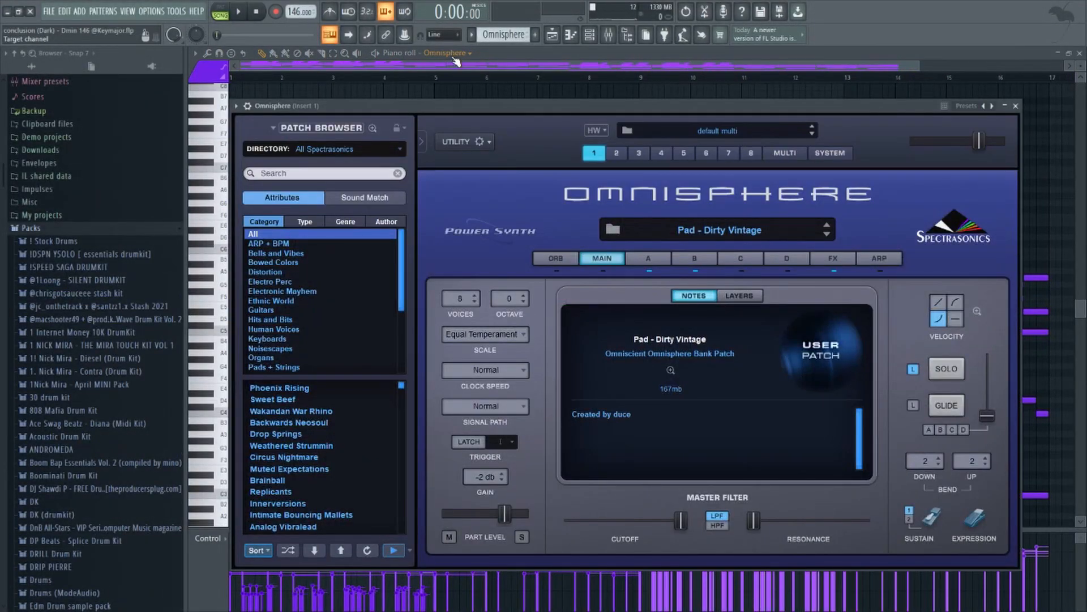